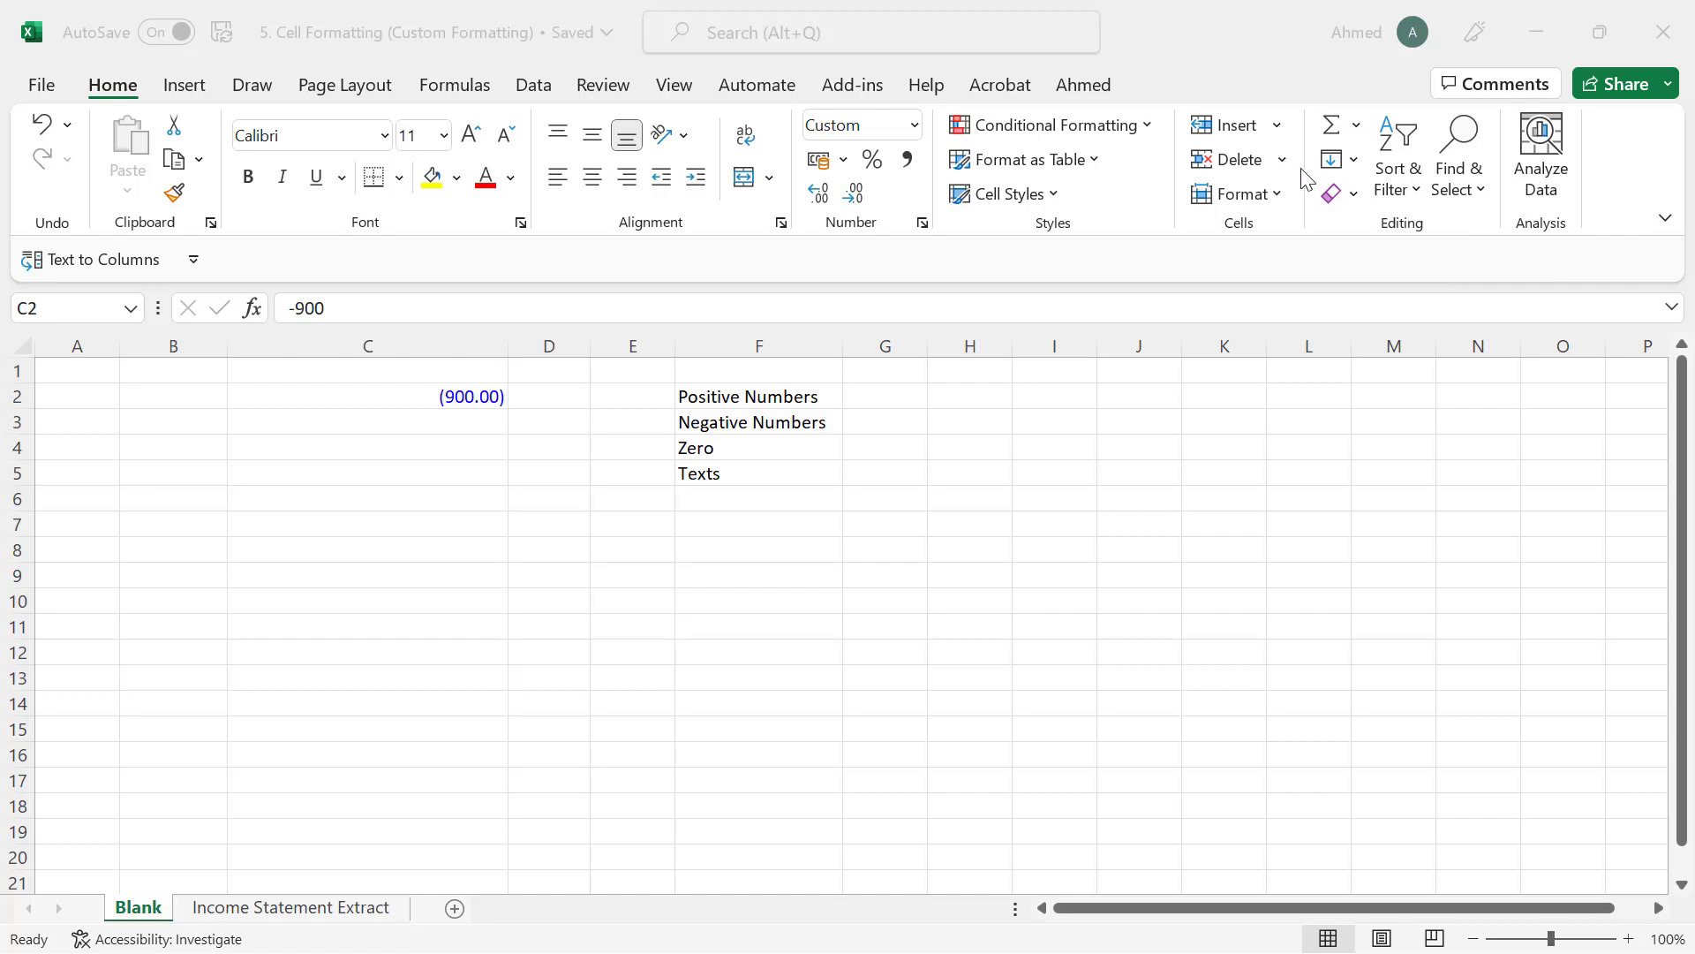
Replace C2's custom number format code with #,##.00 for positive numbers and [Red](#,##.00) for negative numbers.
left_click(600, 519)
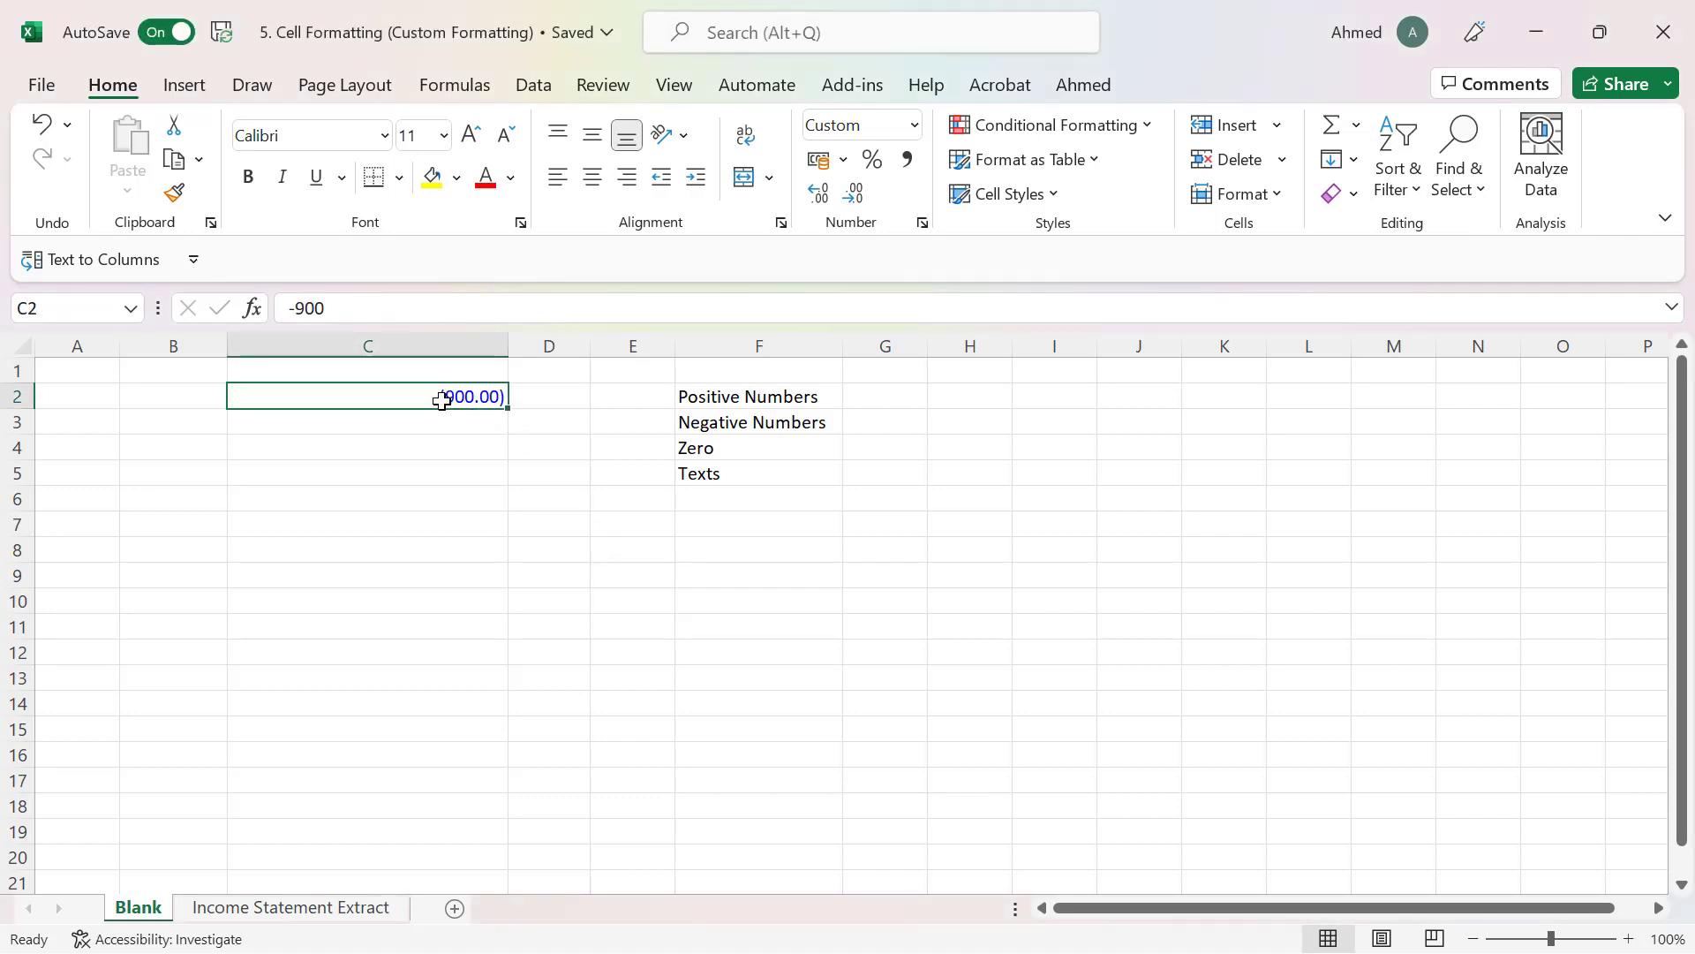
key("ctrl+1")
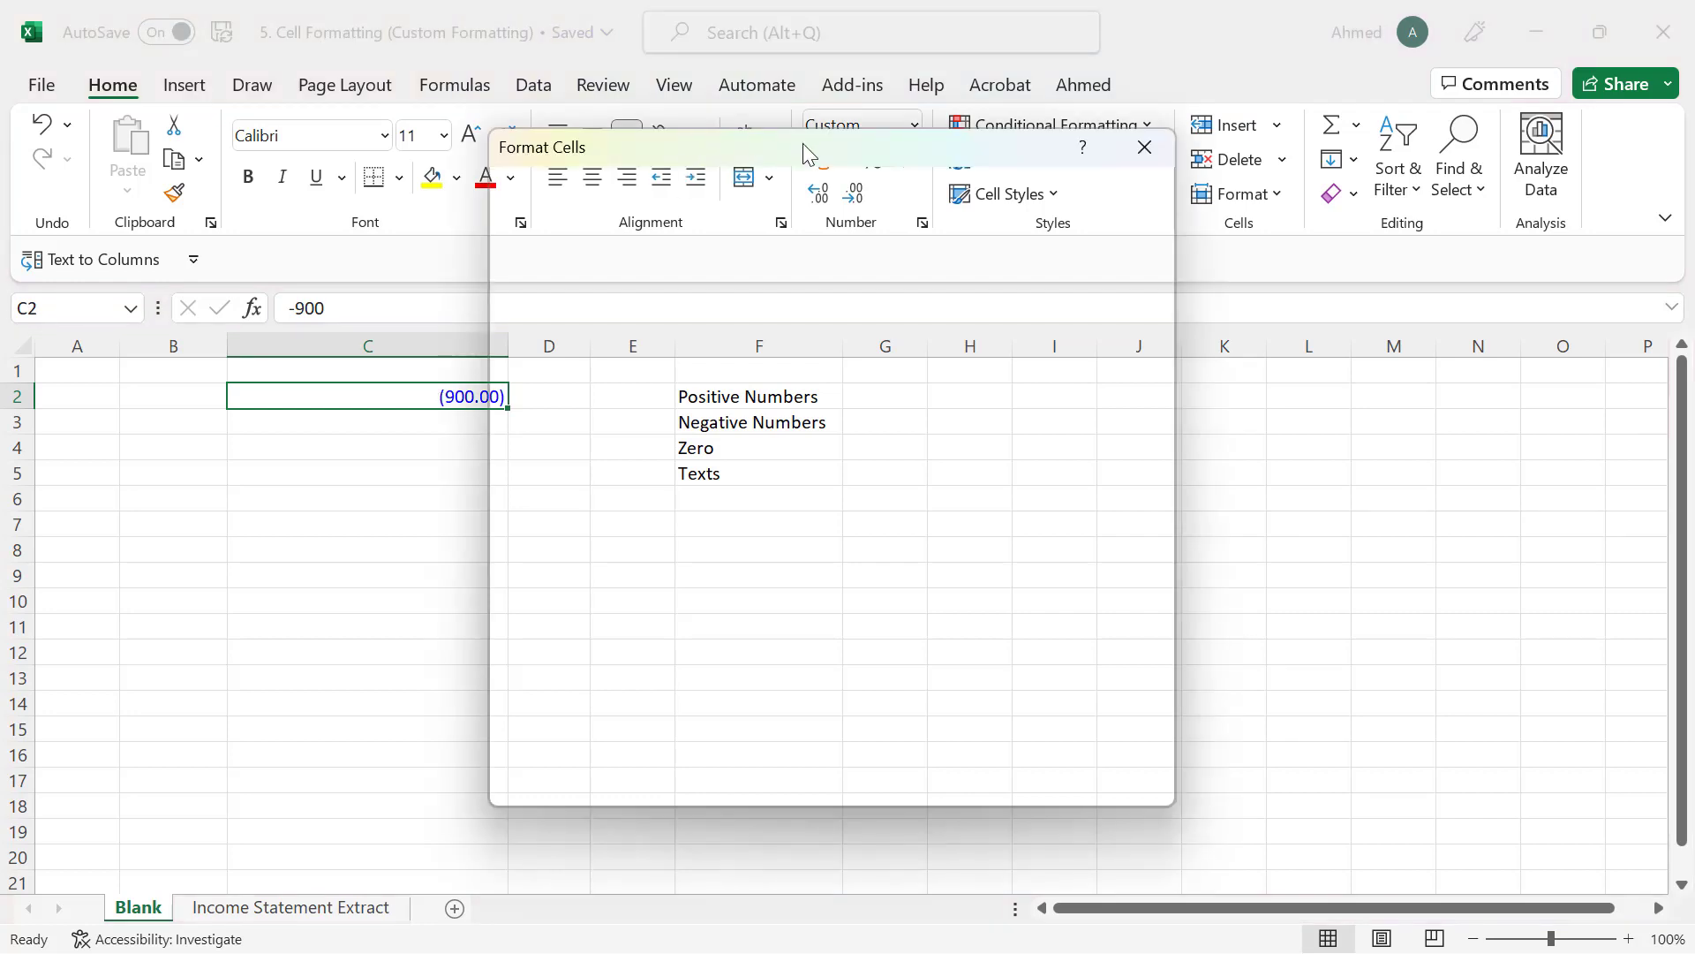
left_click_drag(805, 152, 890, 176)
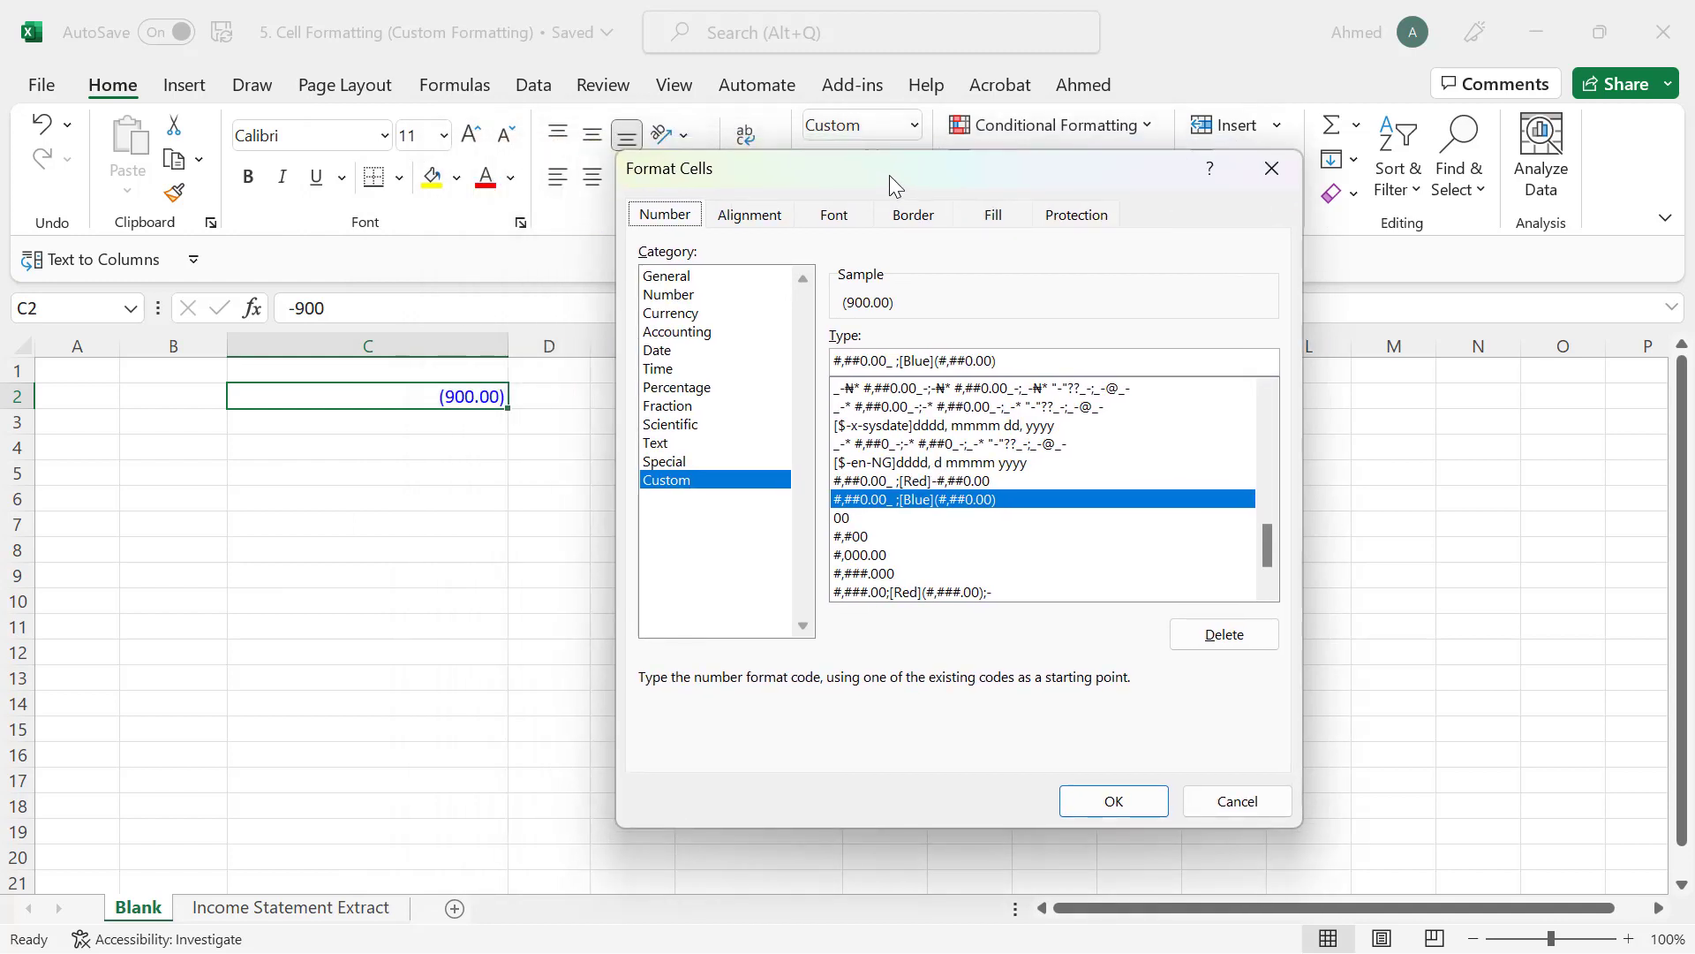
left_click_drag(1022, 361, 836, 357)
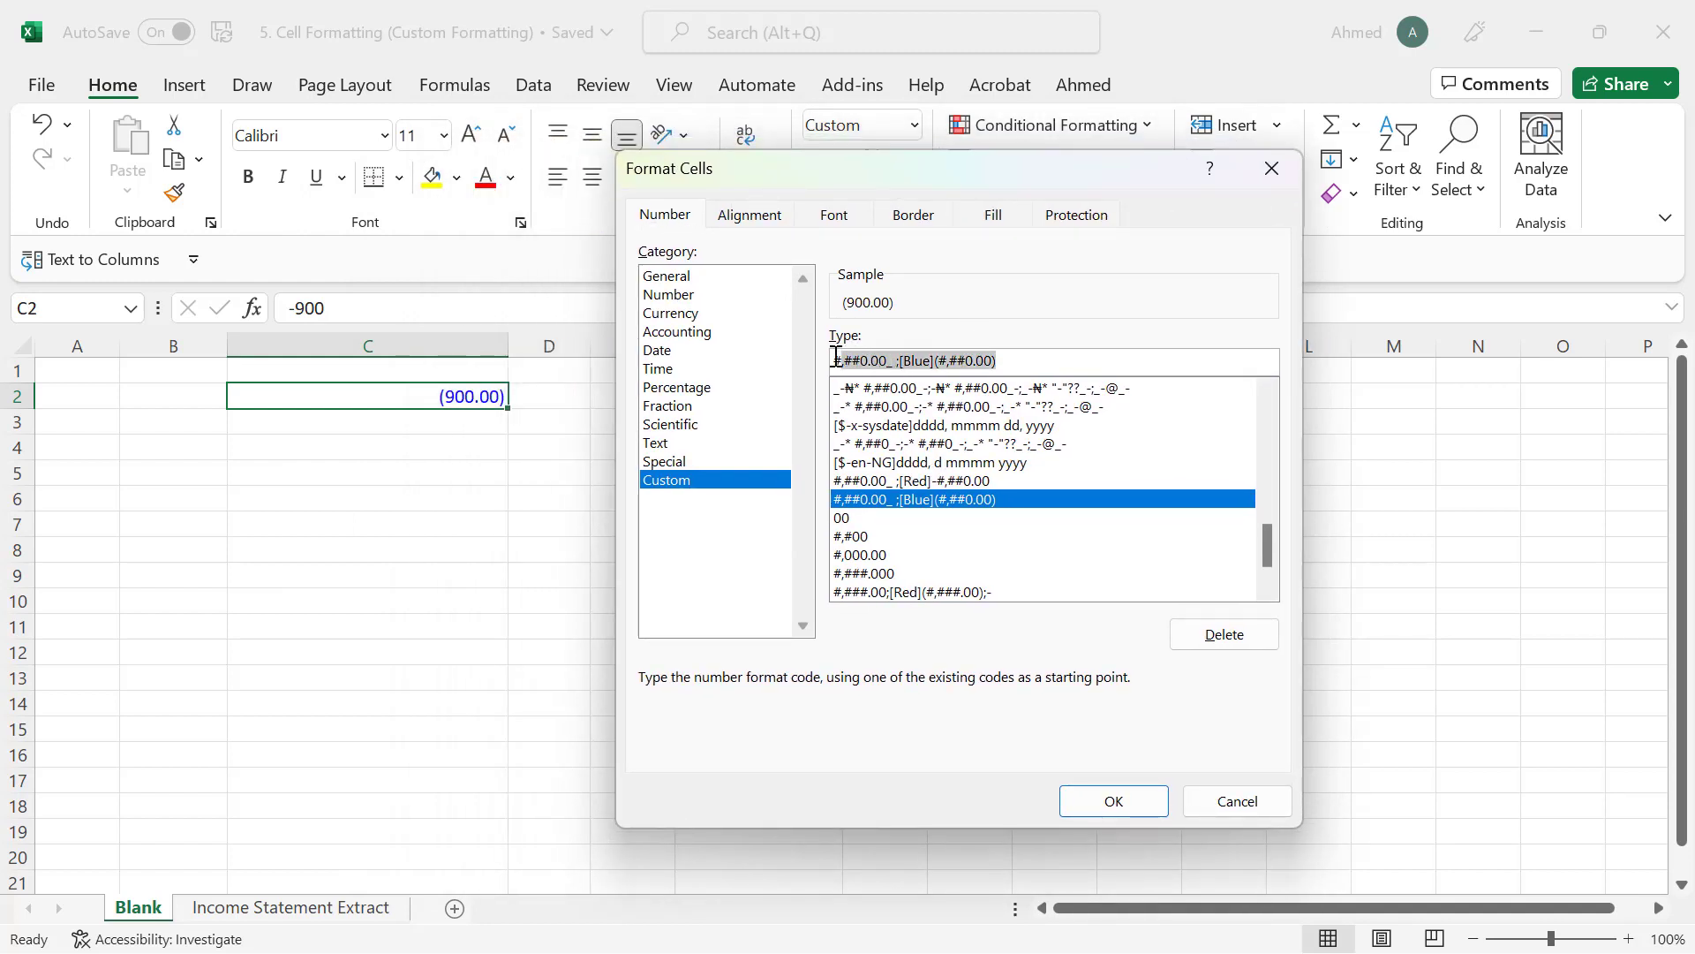
key("BackSpace")
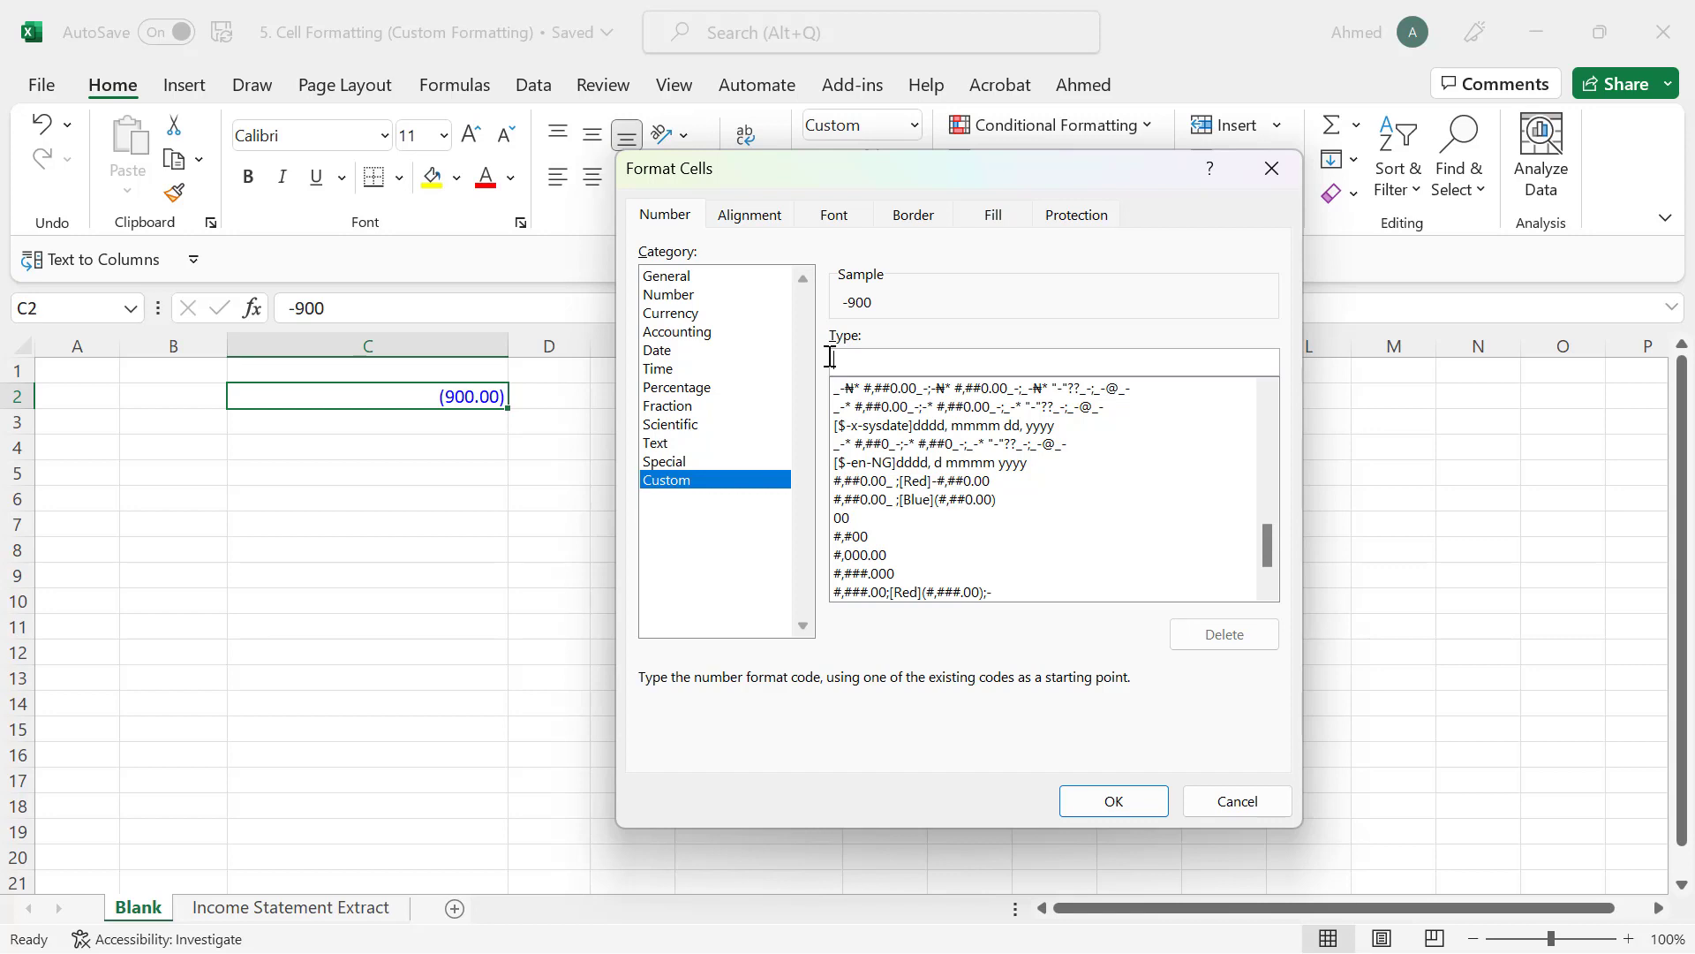
type("#,##.00")
type(";")
type("[Red](#,##.0")
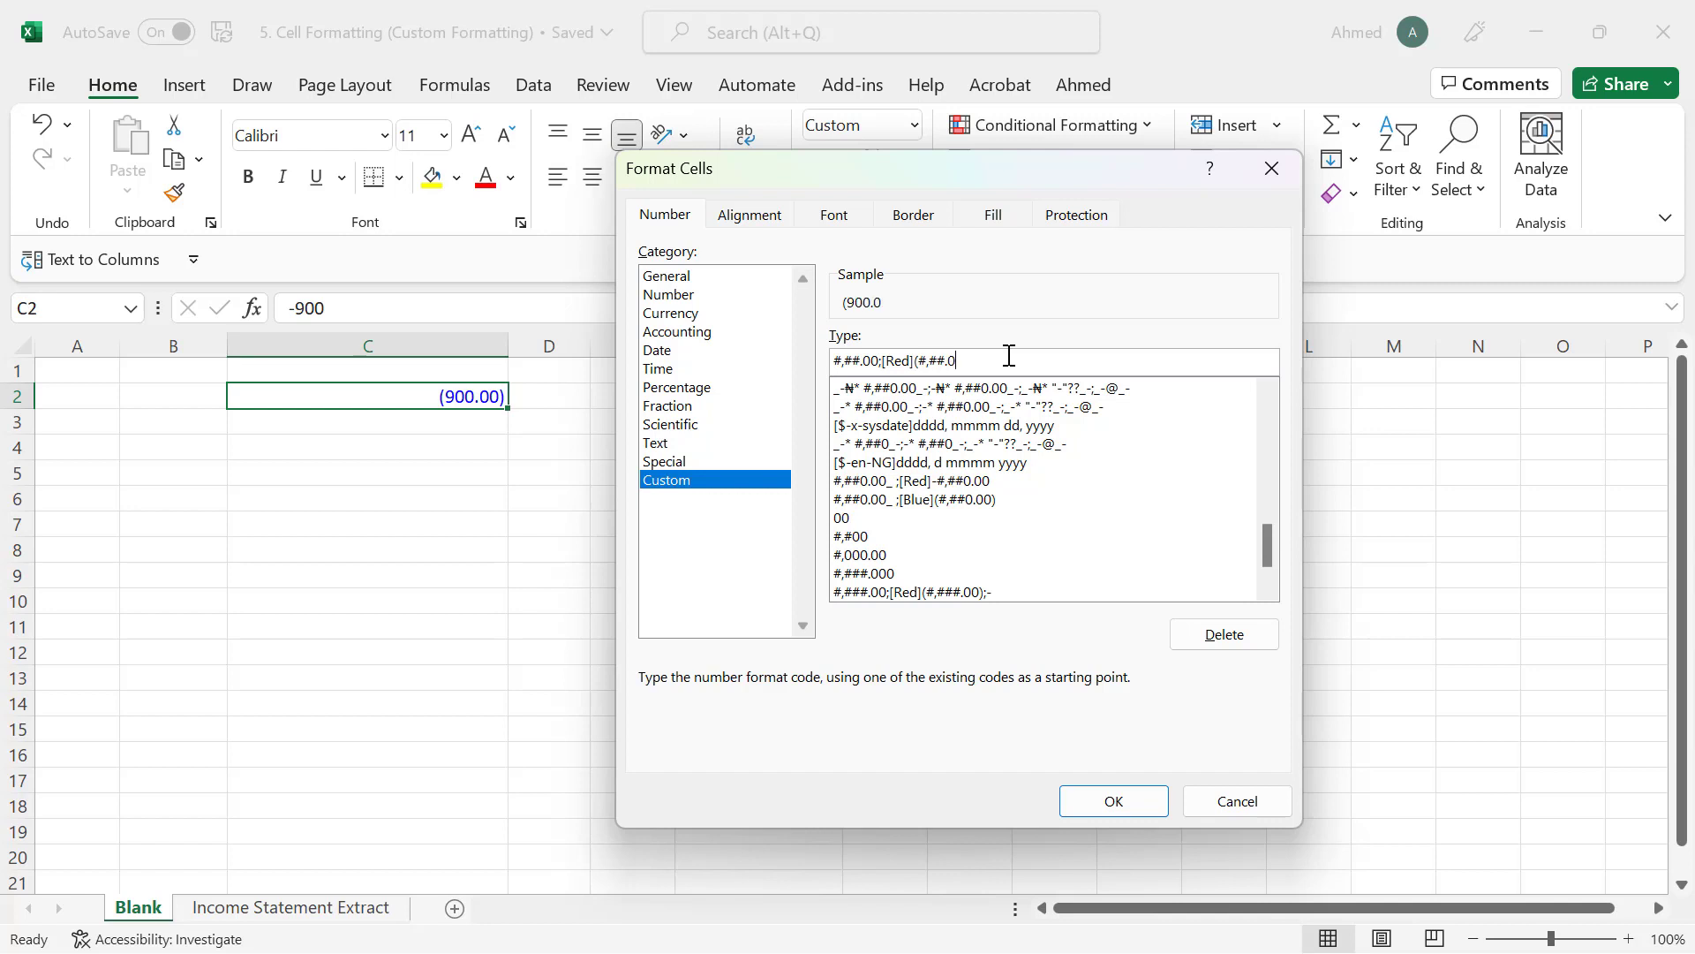
type("0)")
Extend the format code with - for zero and "Nothing" for text, and apply it to C2.
type(";")
type("-")
type(";")
type("\"Nothing\"")
left_click(1114, 803)
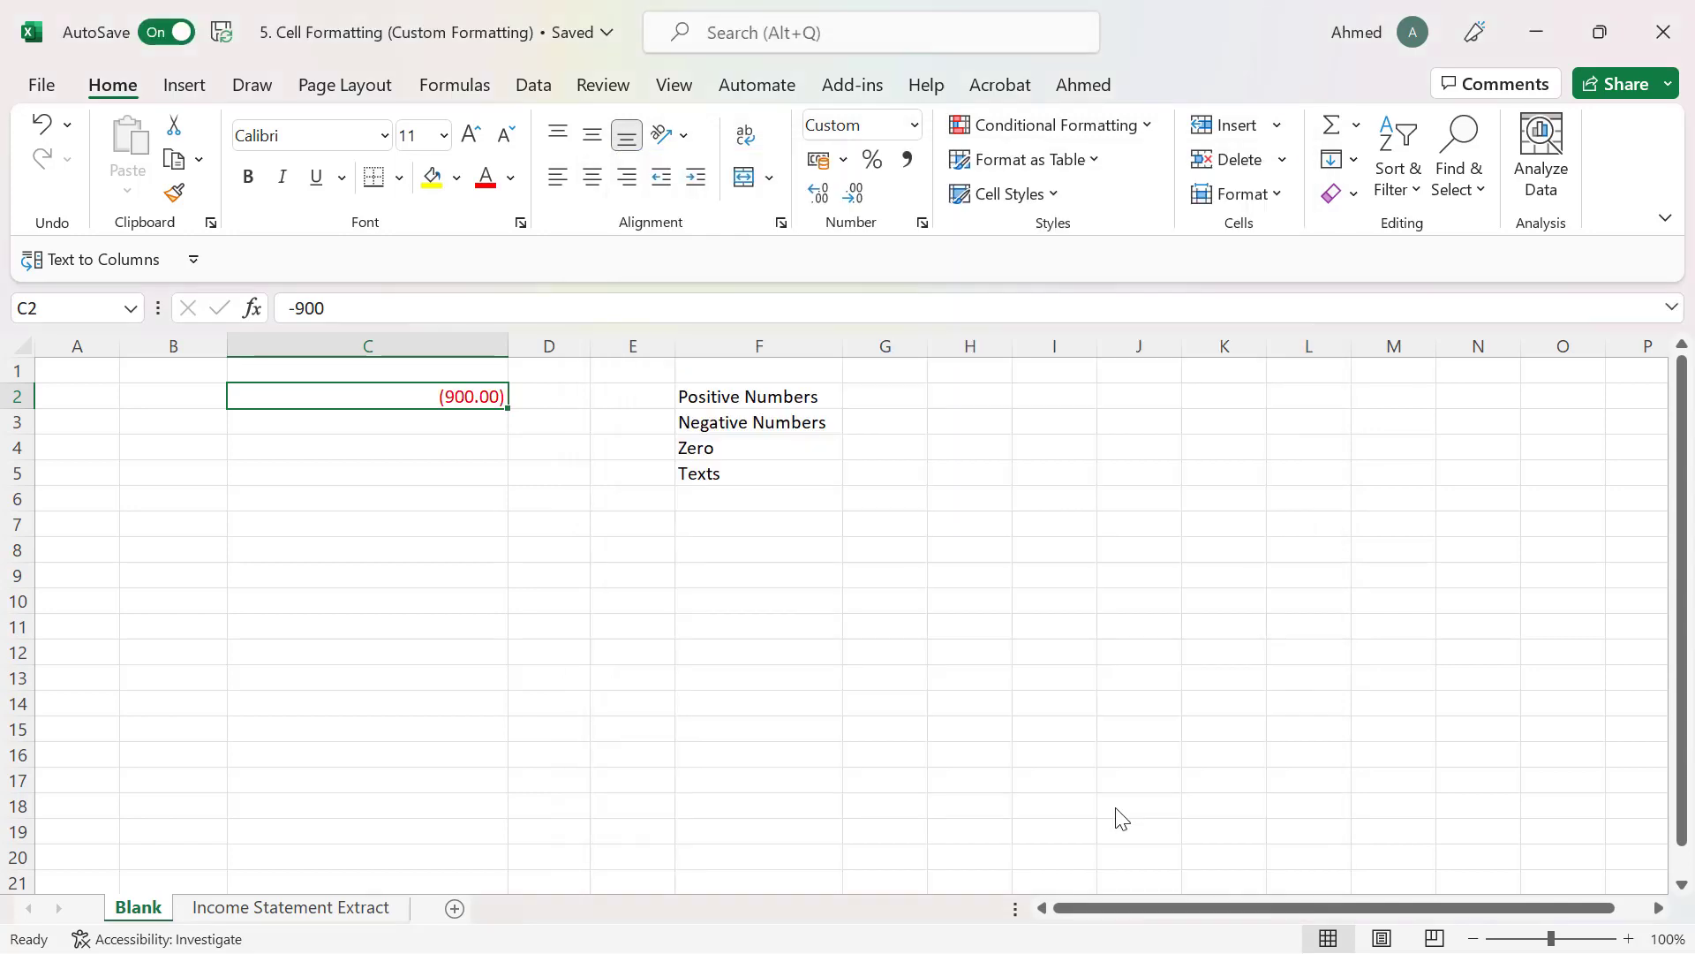
Test the number sections of C2's format by entering 1000 and -1000 in the cell.
left_click(467, 524)
left_click(446, 398)
type("1000")
key("Return")
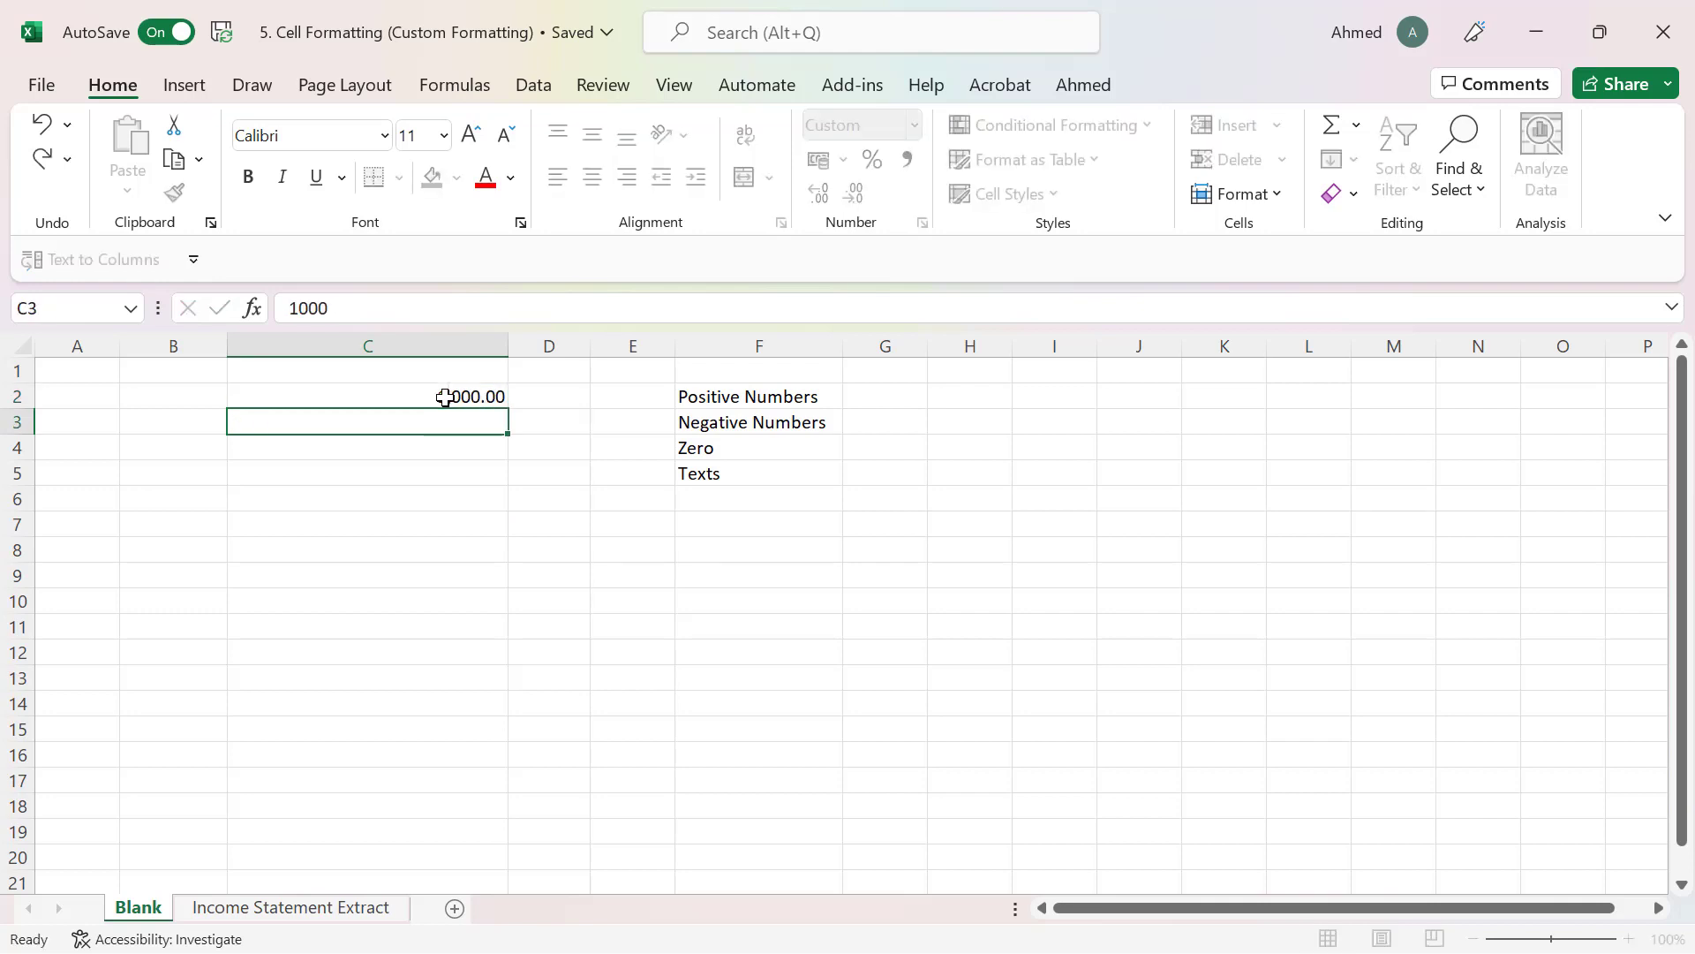
left_click(462, 394)
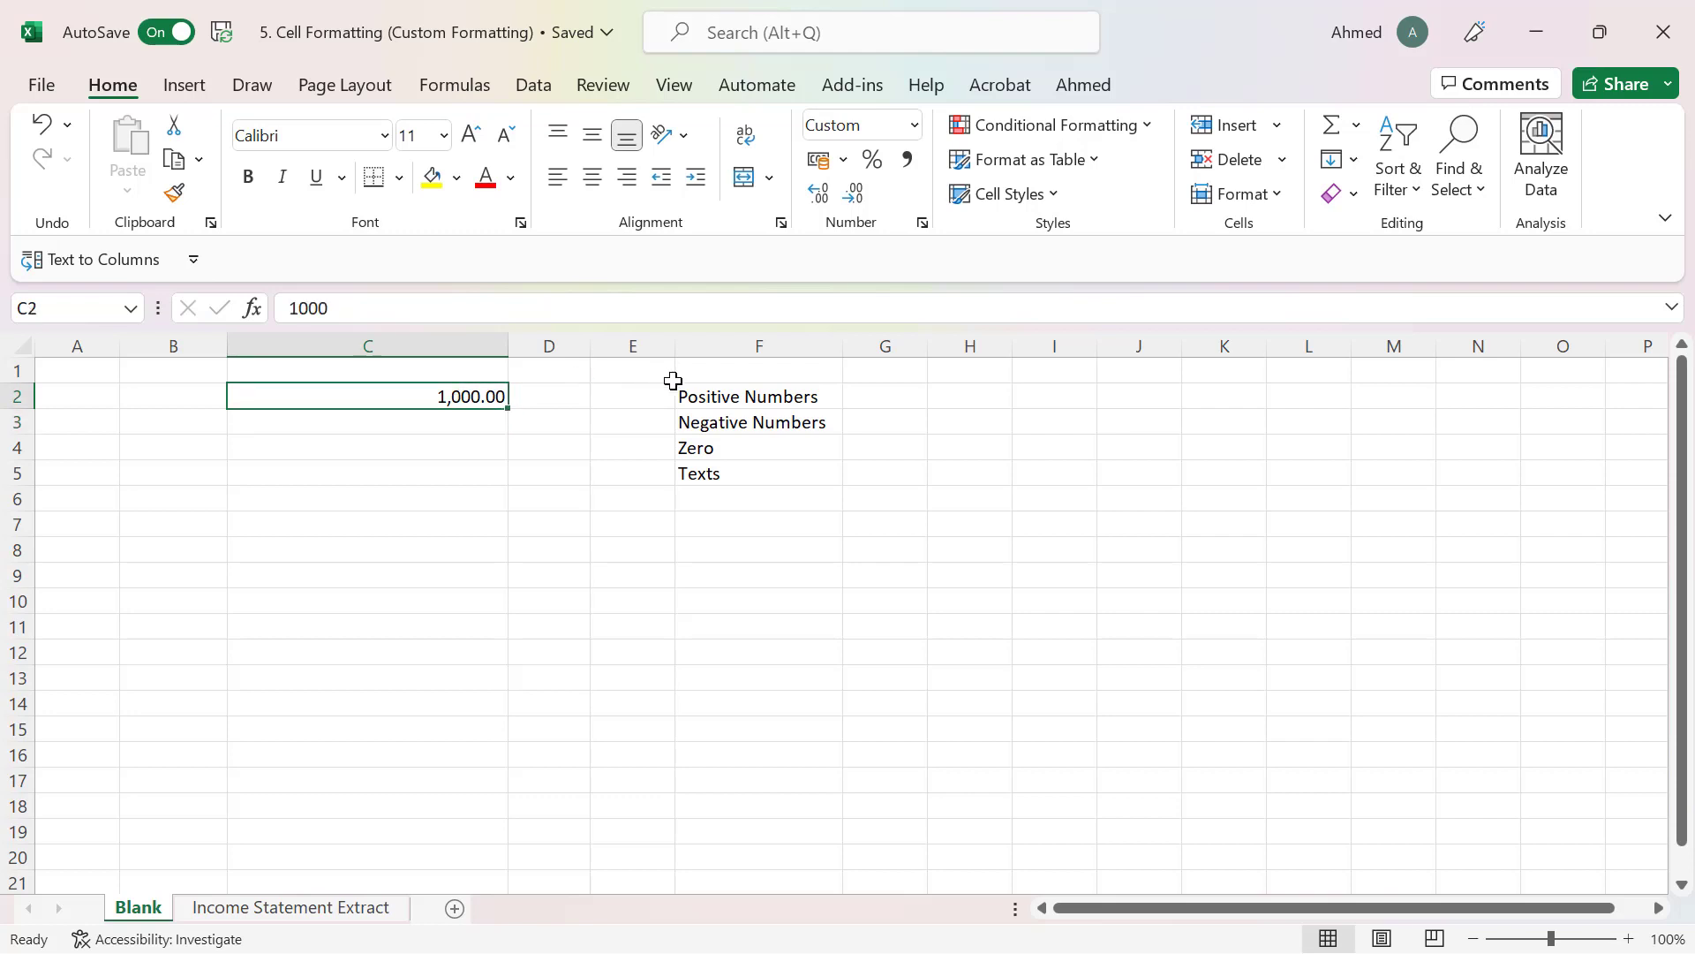
type("-1000")
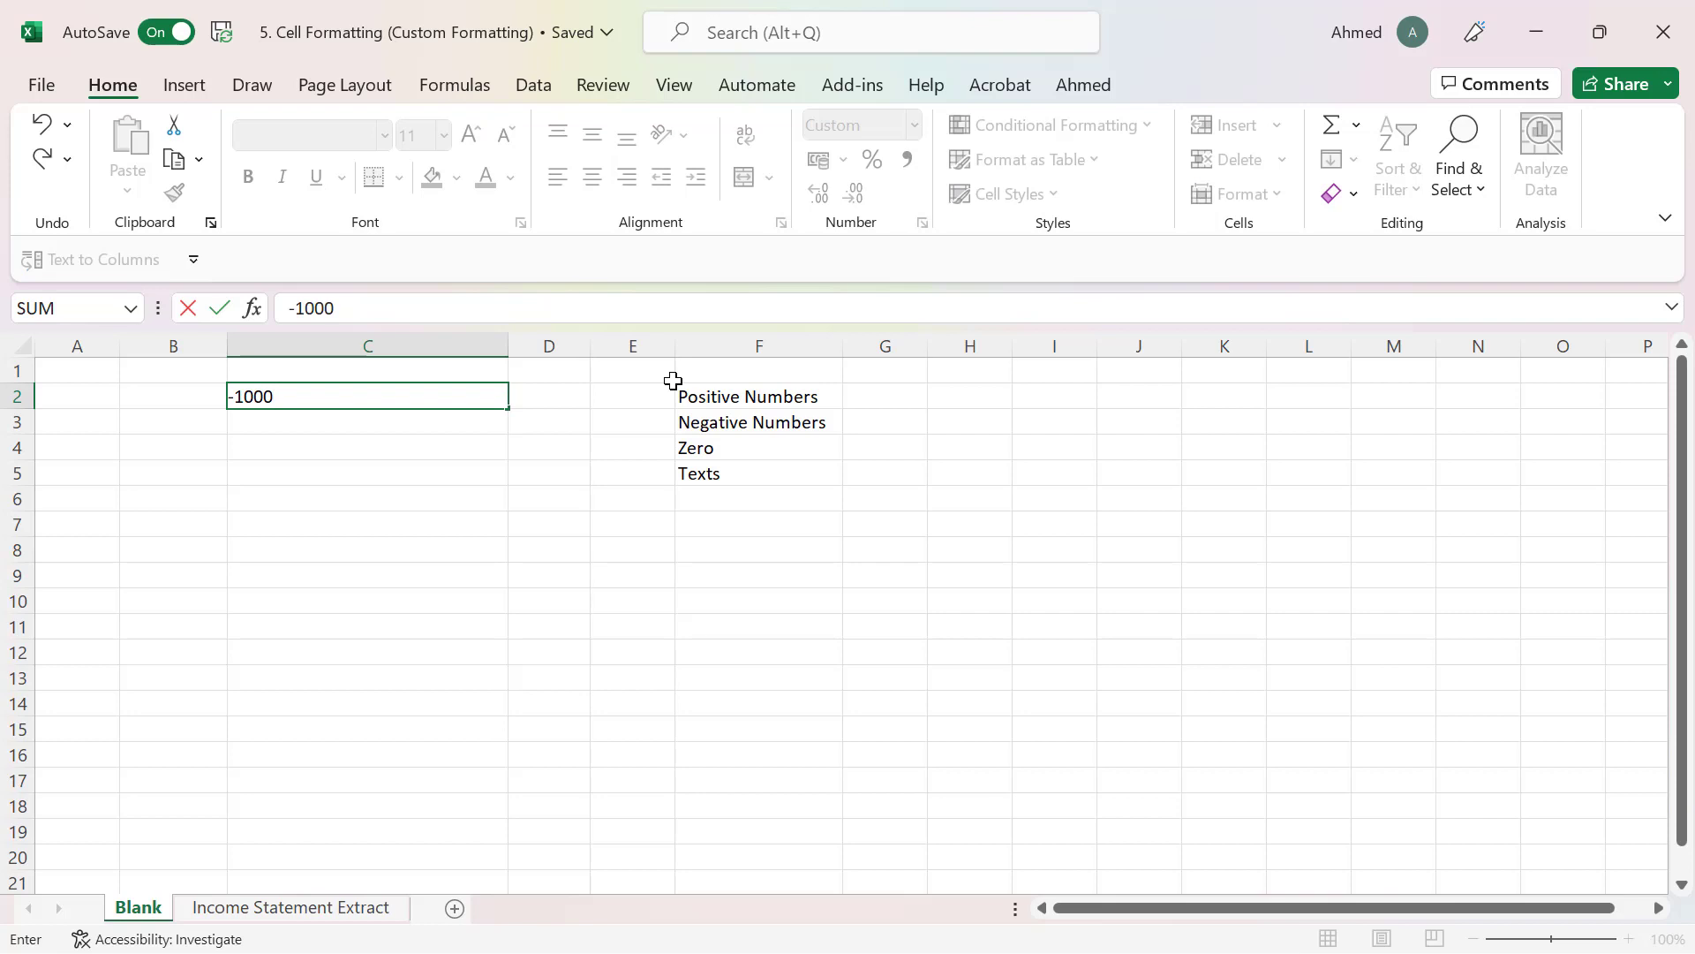
key("Return")
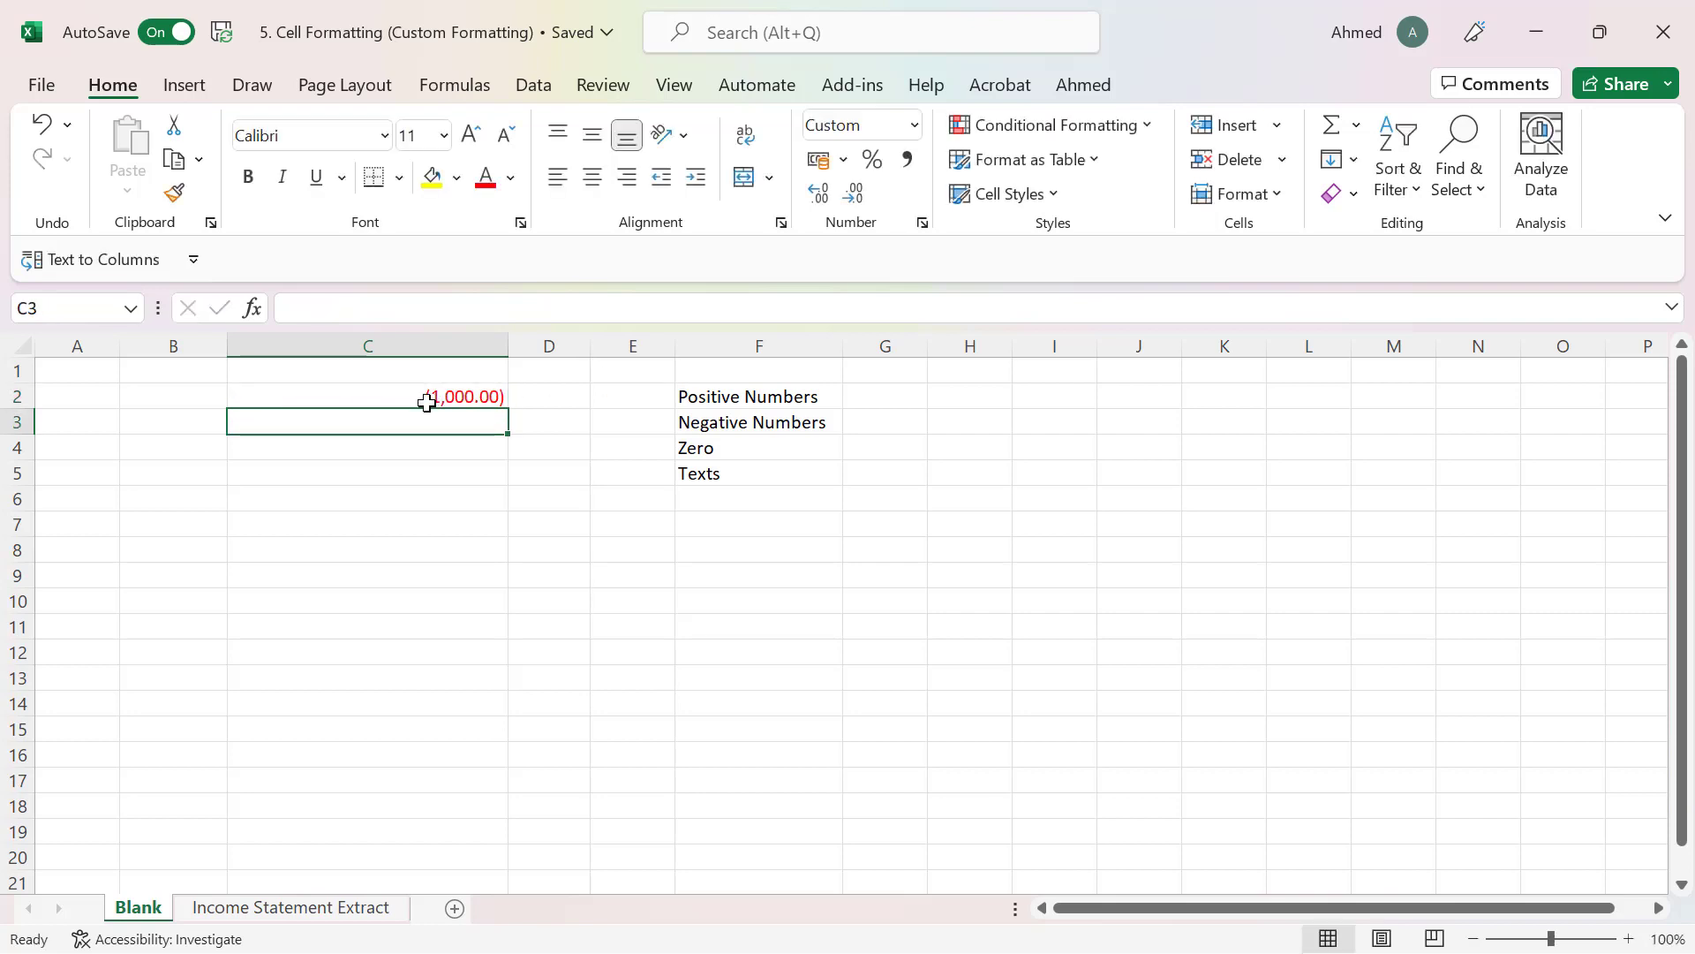
Test the zero section of C2's format by entering 0 in the cell.
left_click(463, 384)
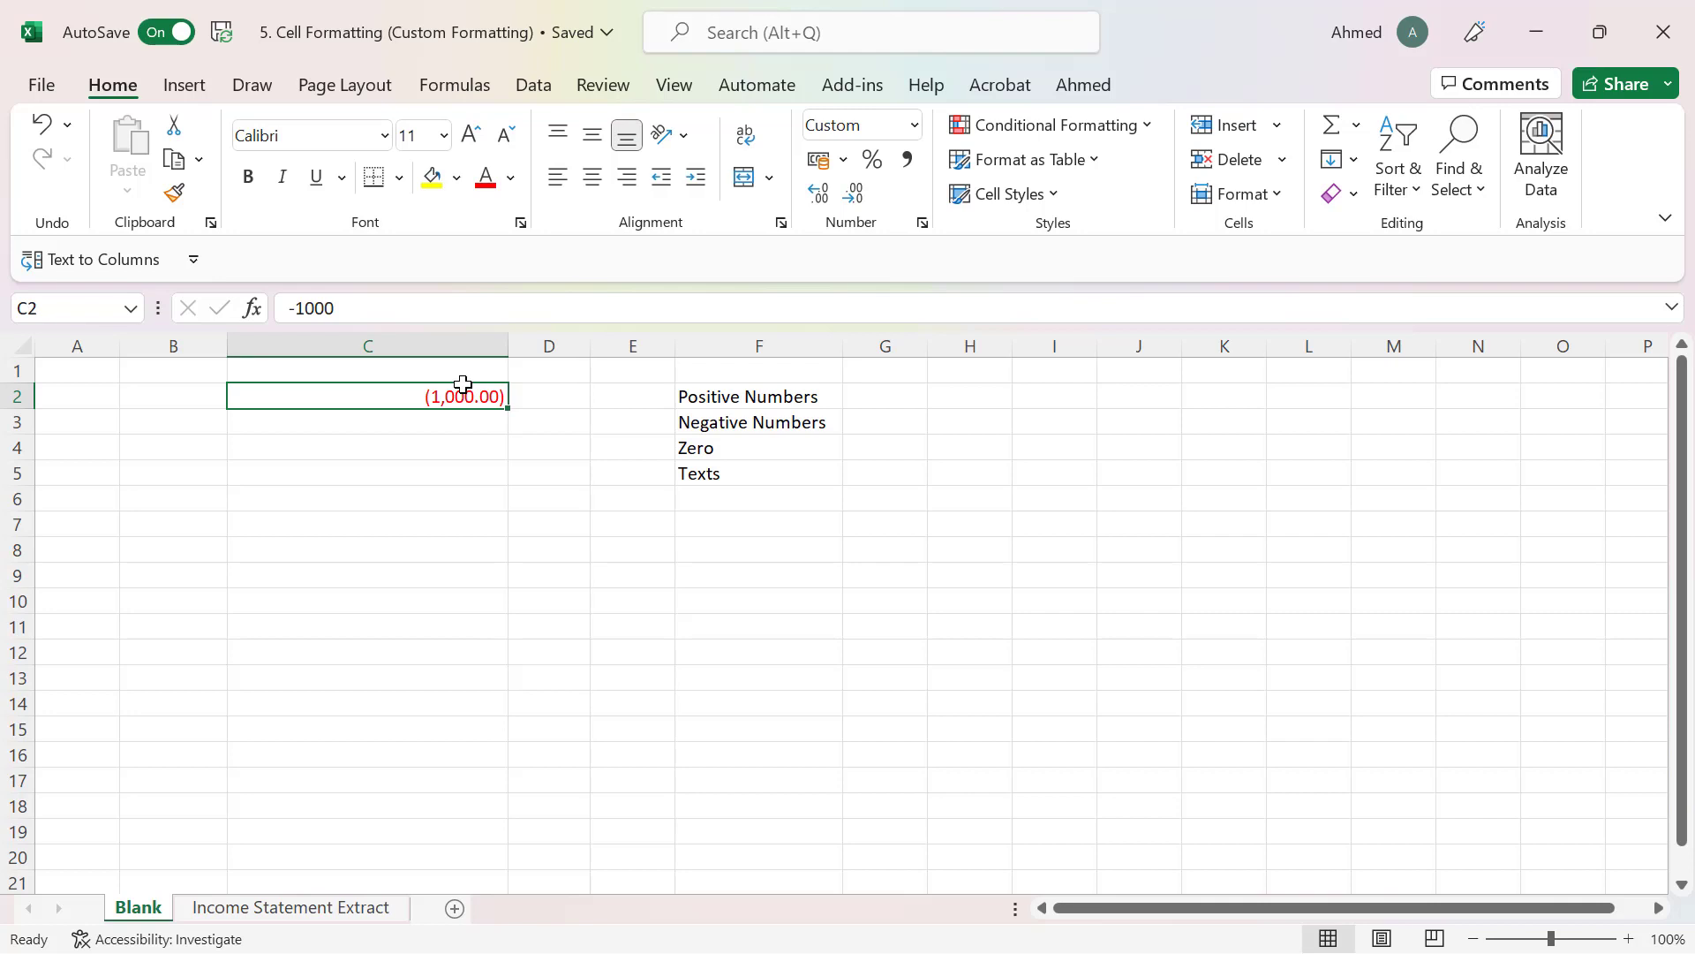
type("0")
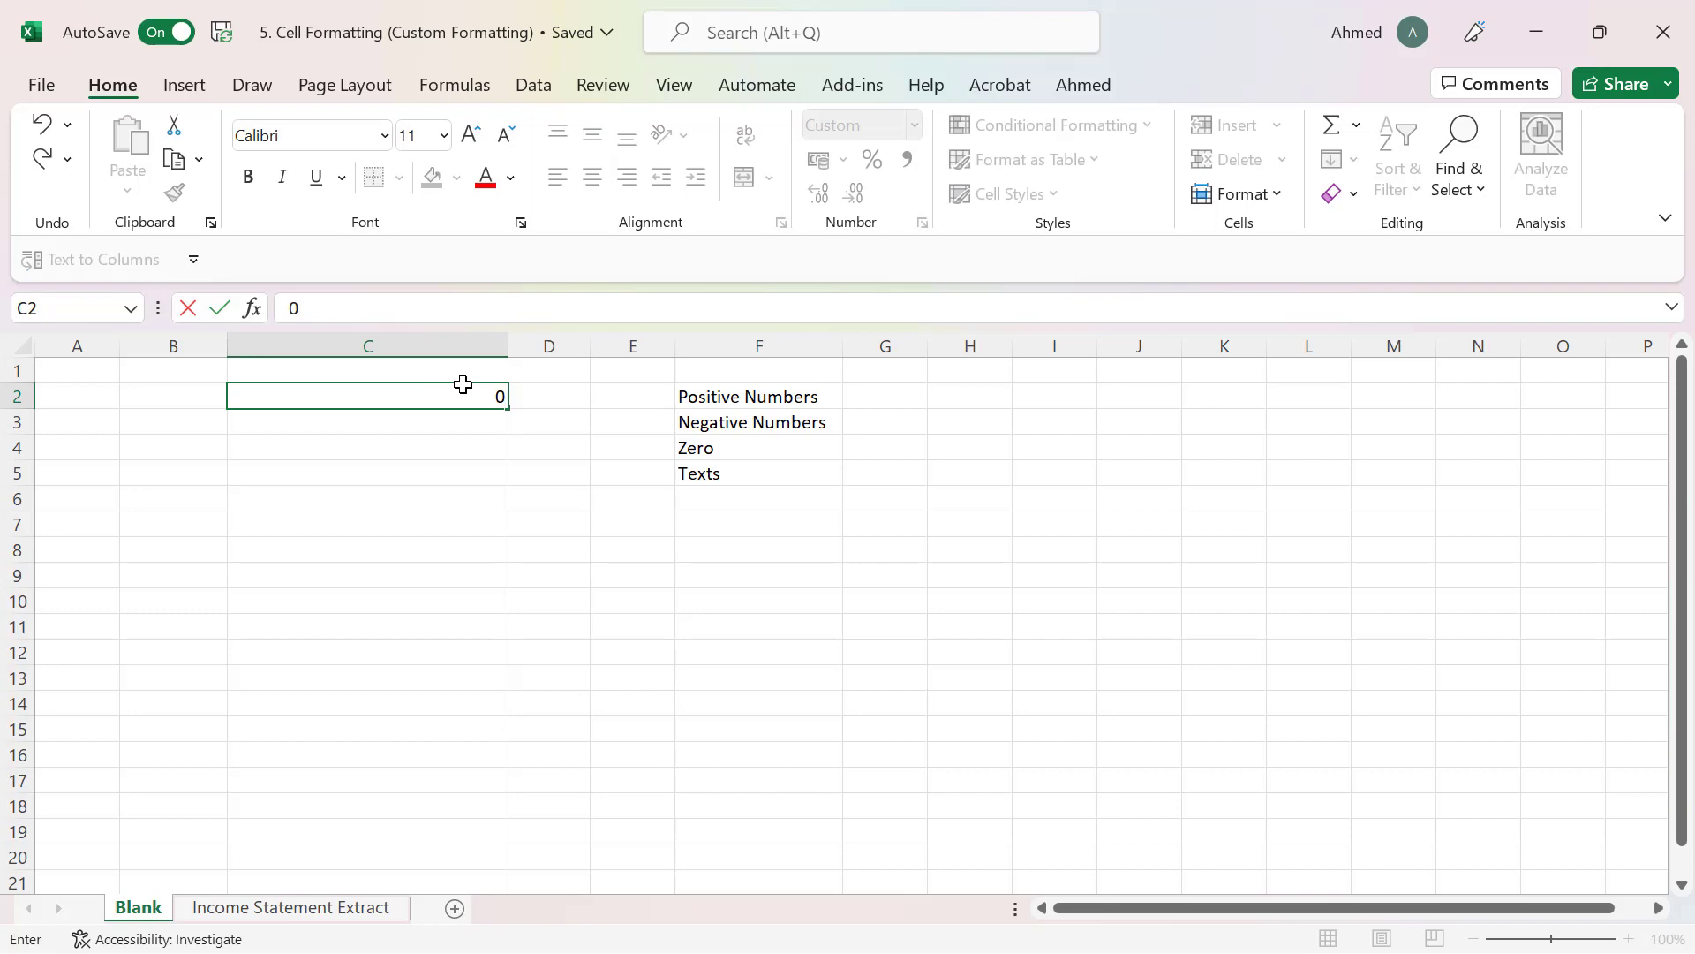
key("Return")
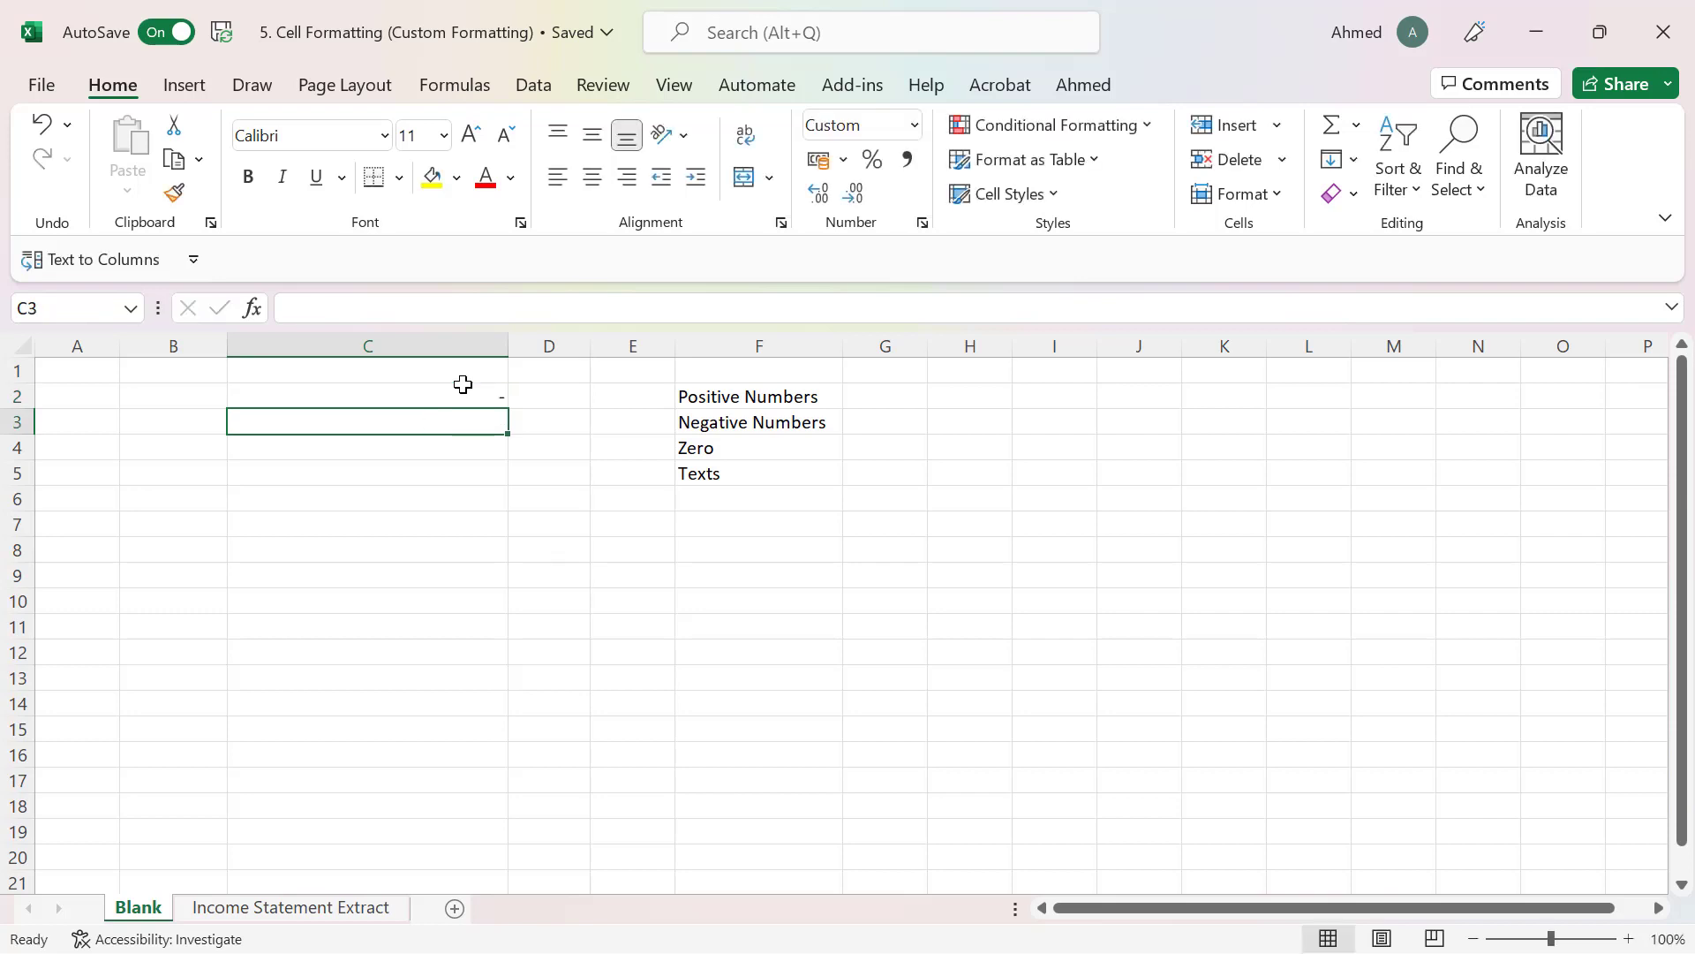
Enter the text Excel in C2 to test the text section, and inspect the cell's stored content.
left_click(463, 385)
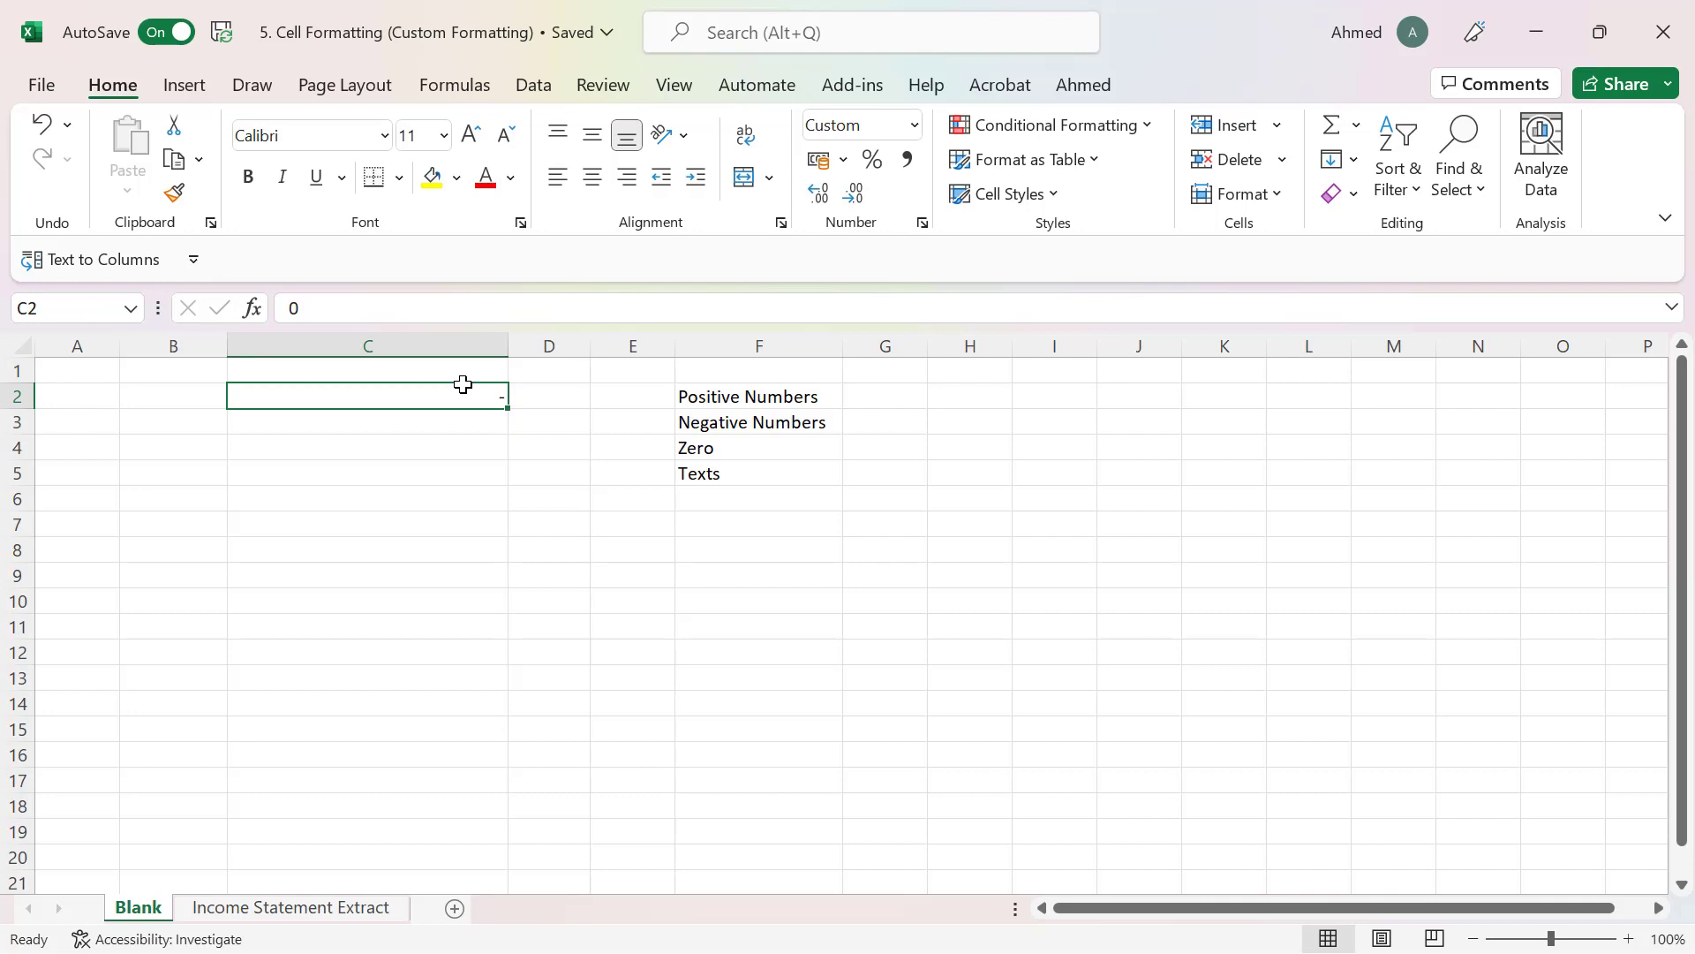
type("Excel")
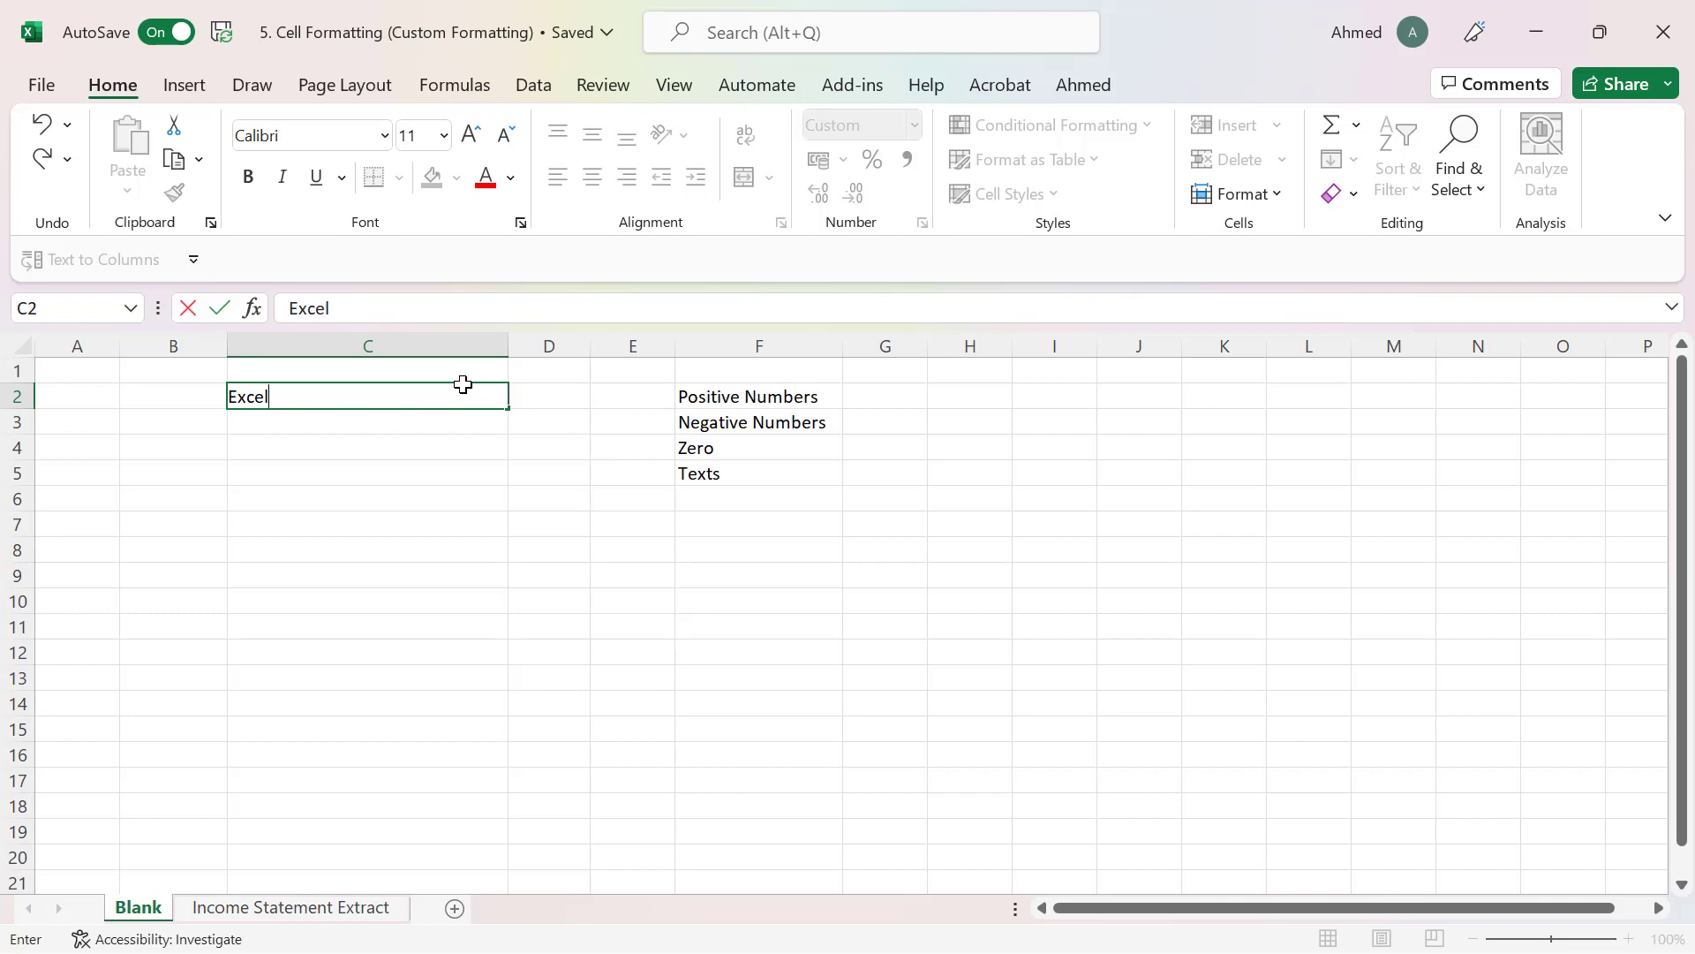
key("Return")
left_click(462, 385)
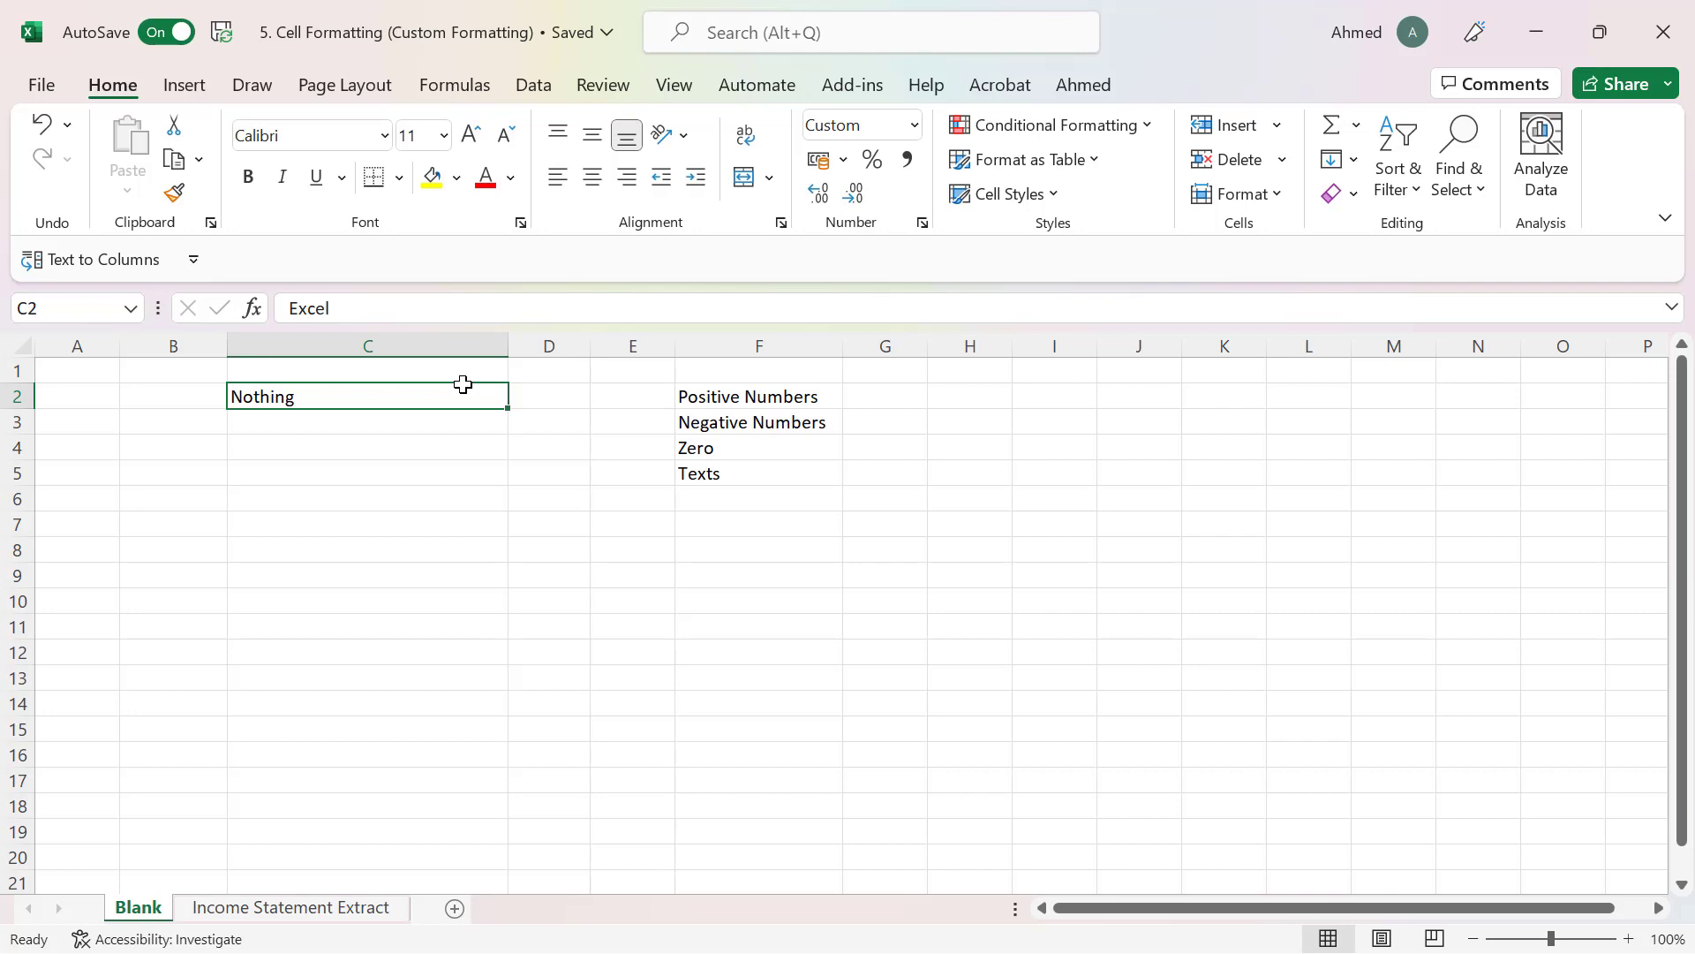
left_click(404, 309)
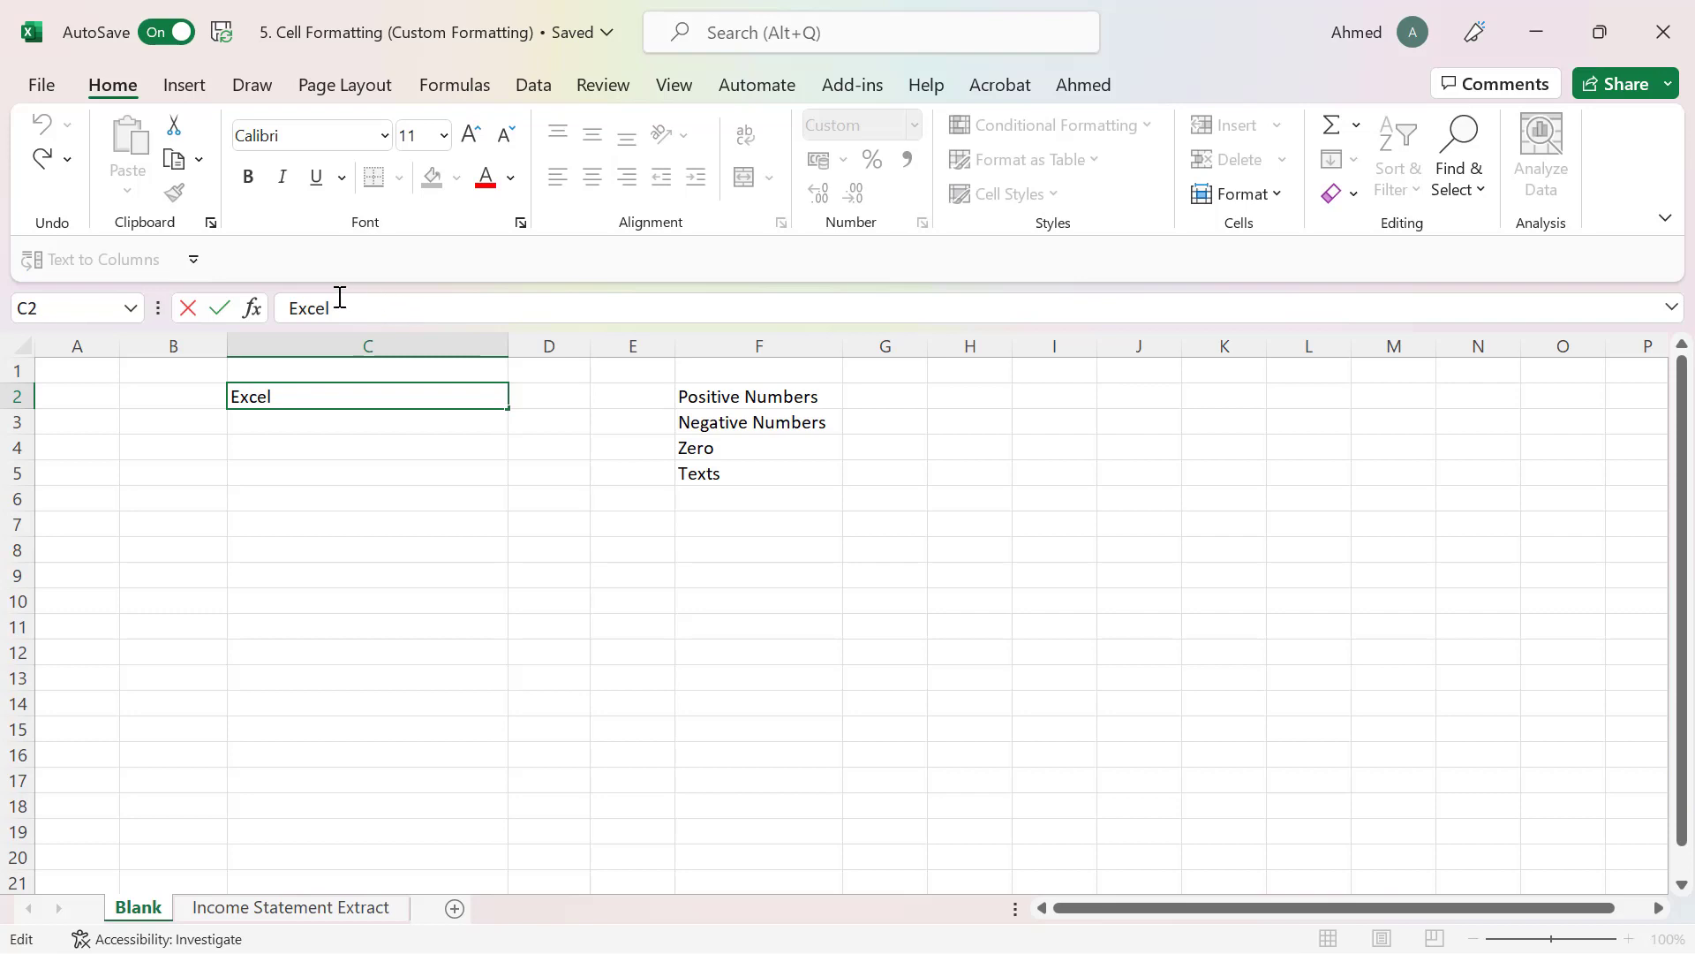
left_click_drag(337, 307, 275, 306)
key("Escape")
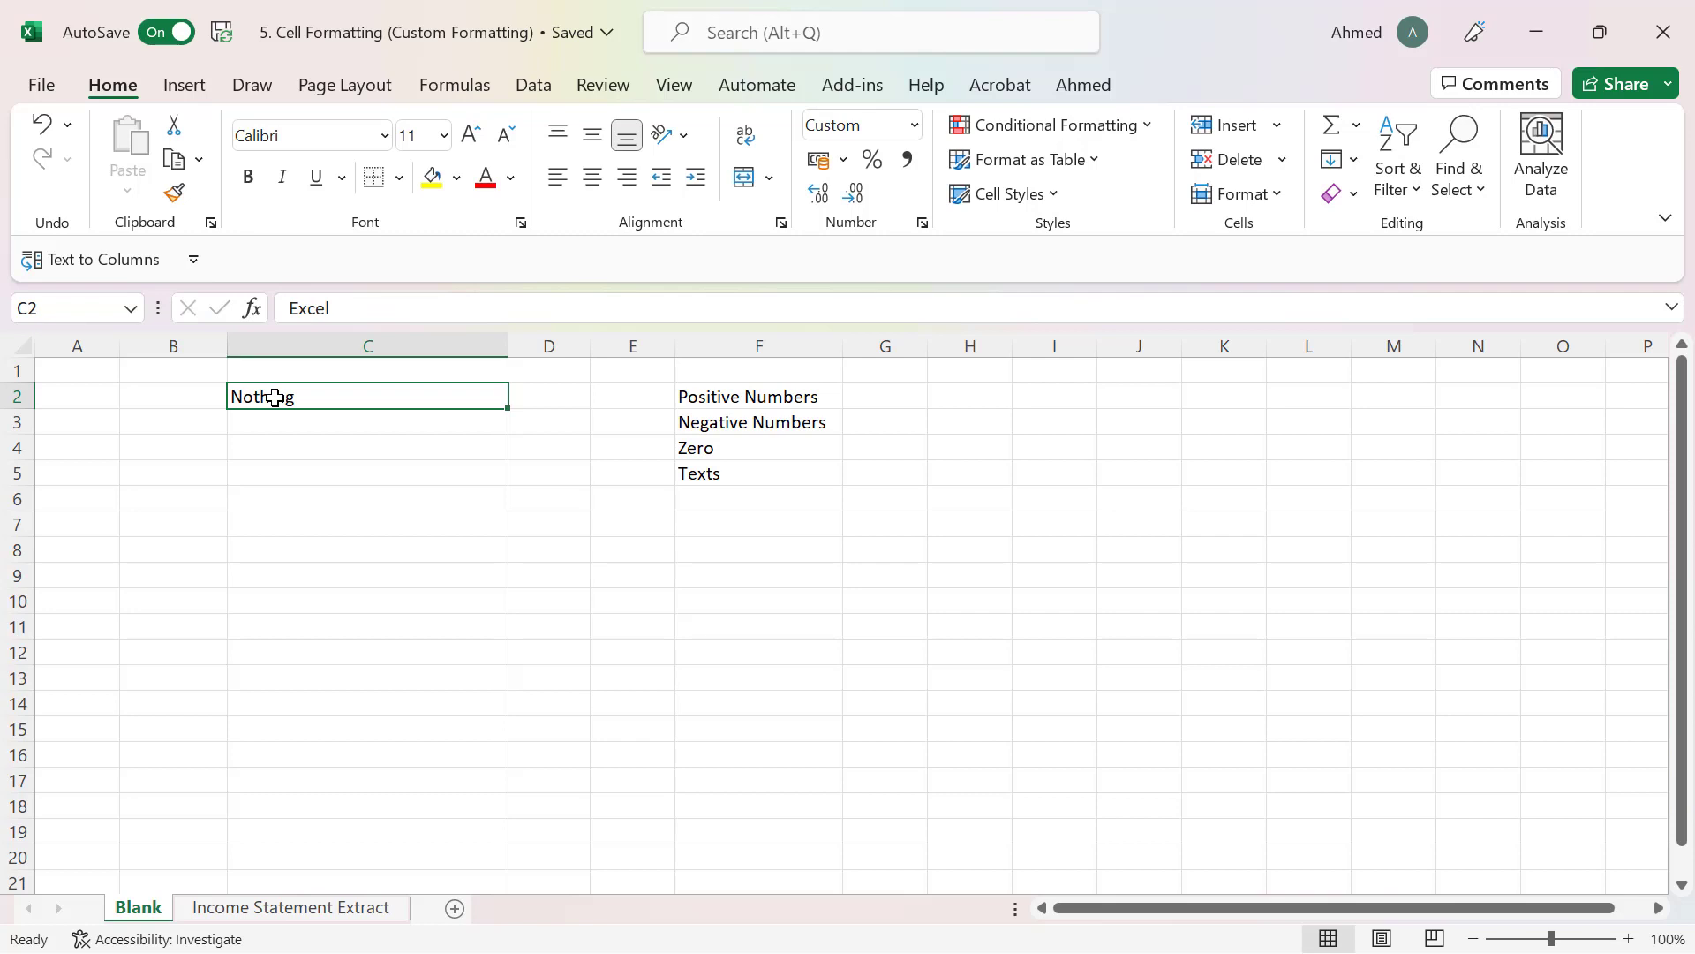
Replace the quoted word in the text section of C2's custom format with a first name and apply it.
key("ctrl+1")
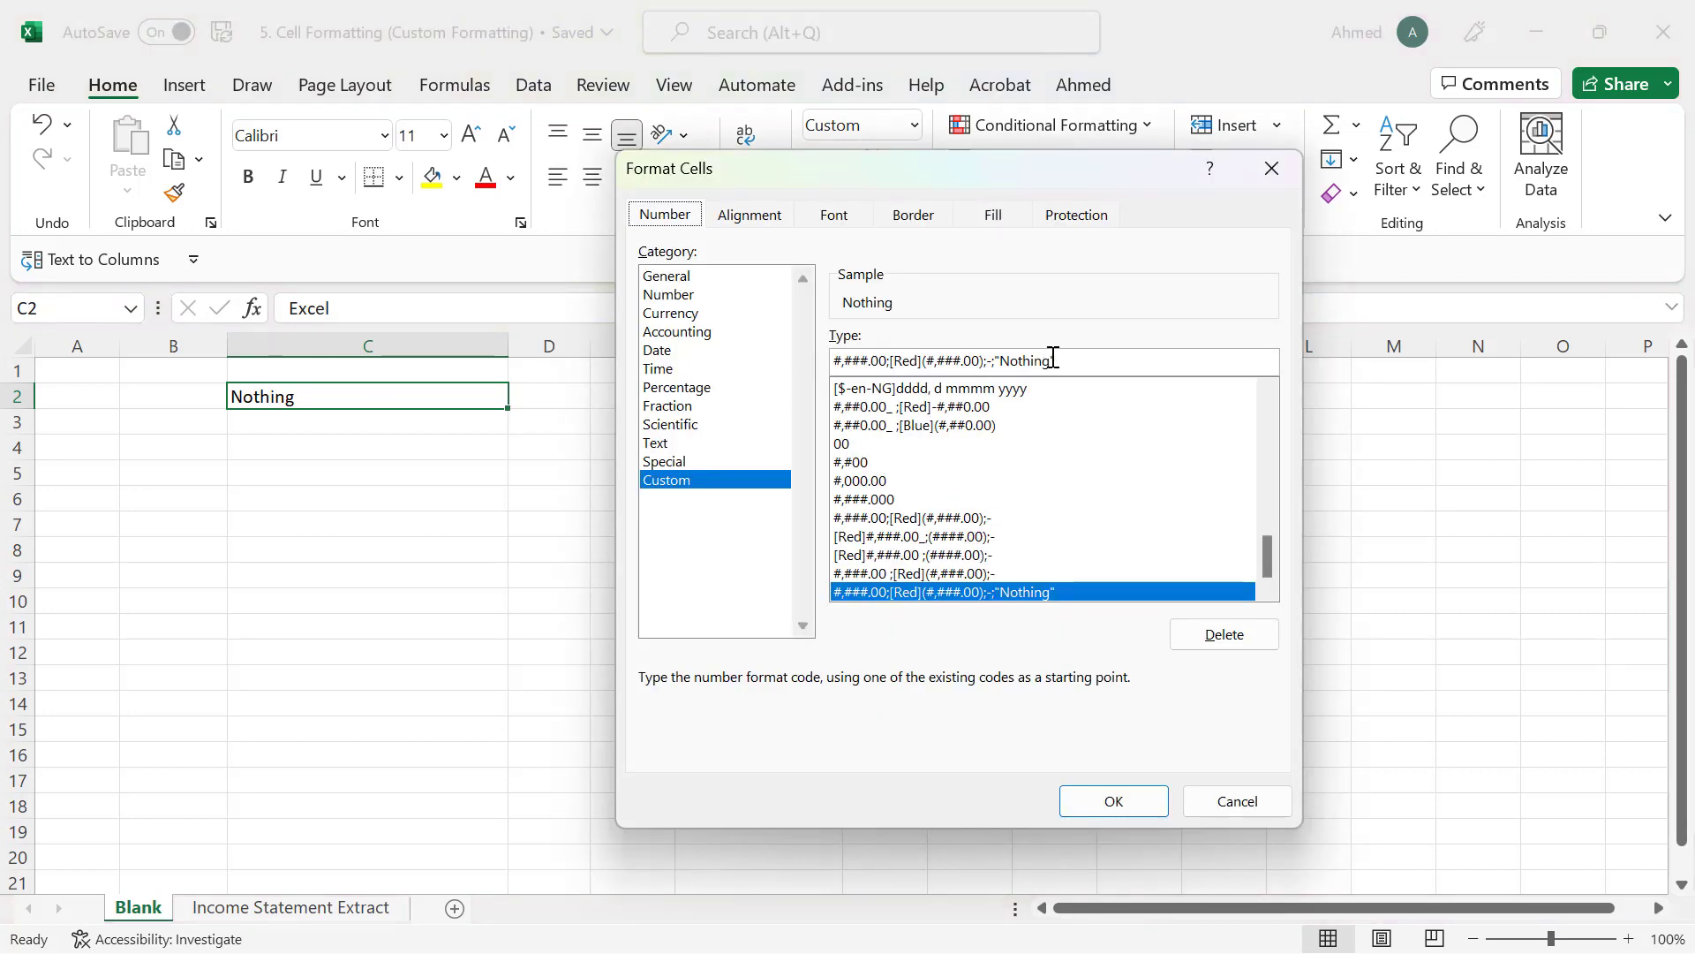
key("BackSpace")
key("BackSpace")
key("BackSpace")
key("BackSpace")
key("BackSpace")
key("BackSpace")
key("BackSpace")
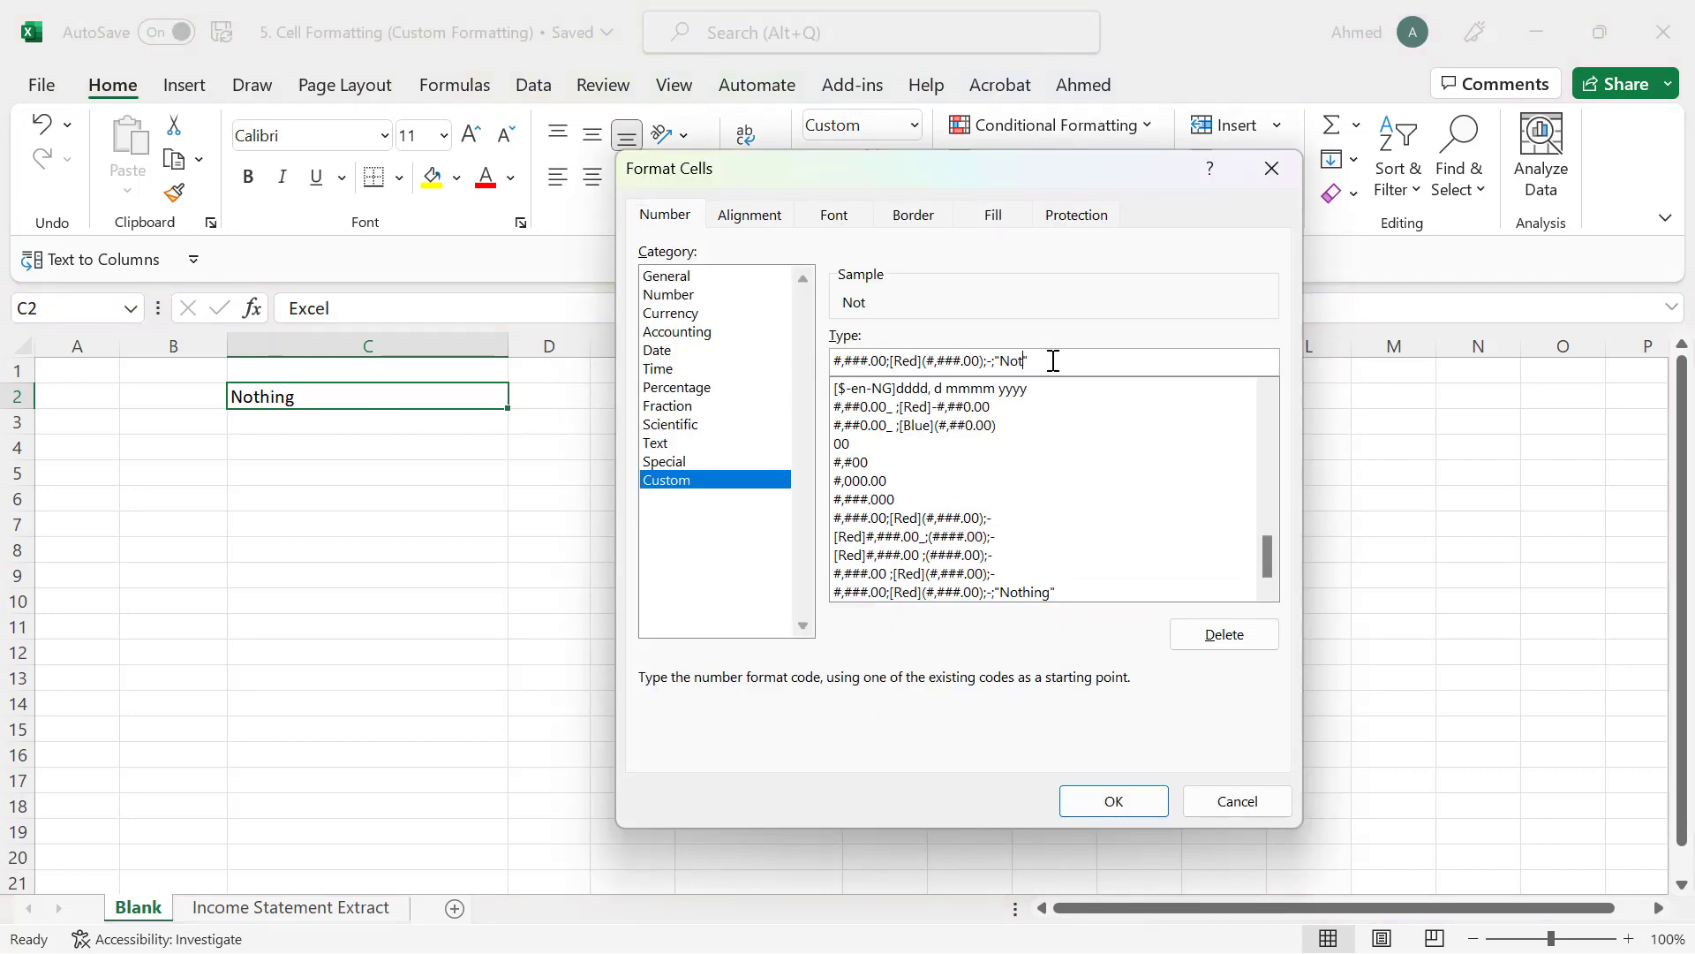
type("Ahmed")
left_click(1114, 801)
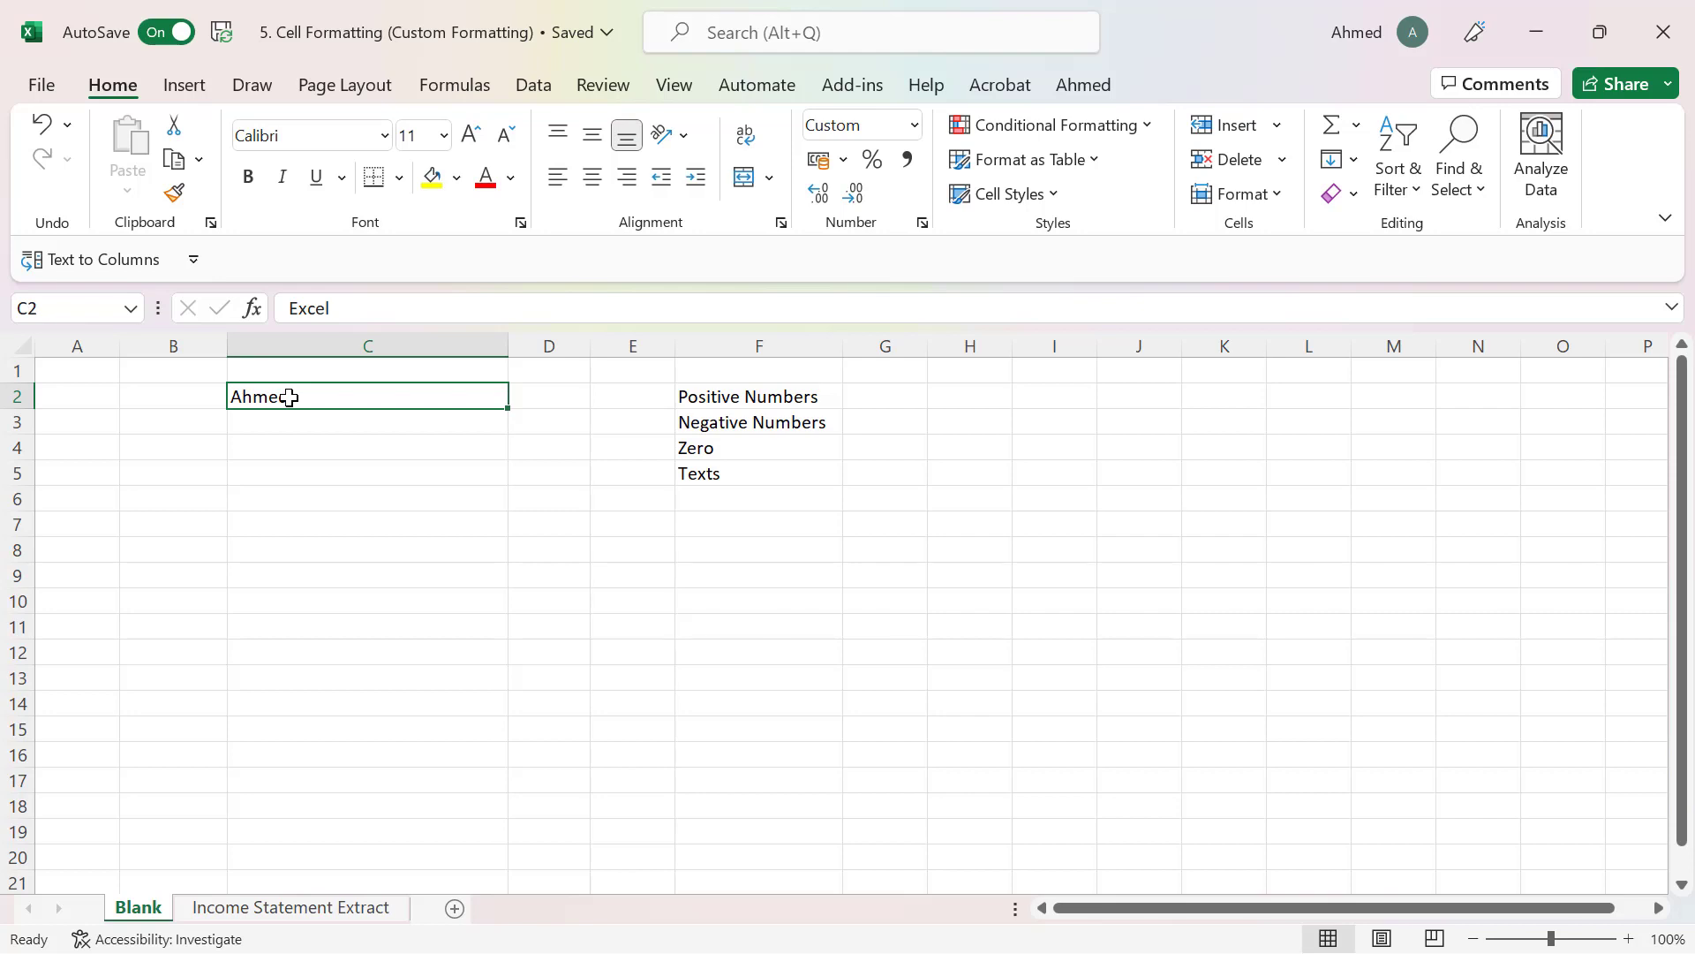
Inspect the stored content of C2 behind its formatted display, leaving the cell unedited.
left_click(386, 317)
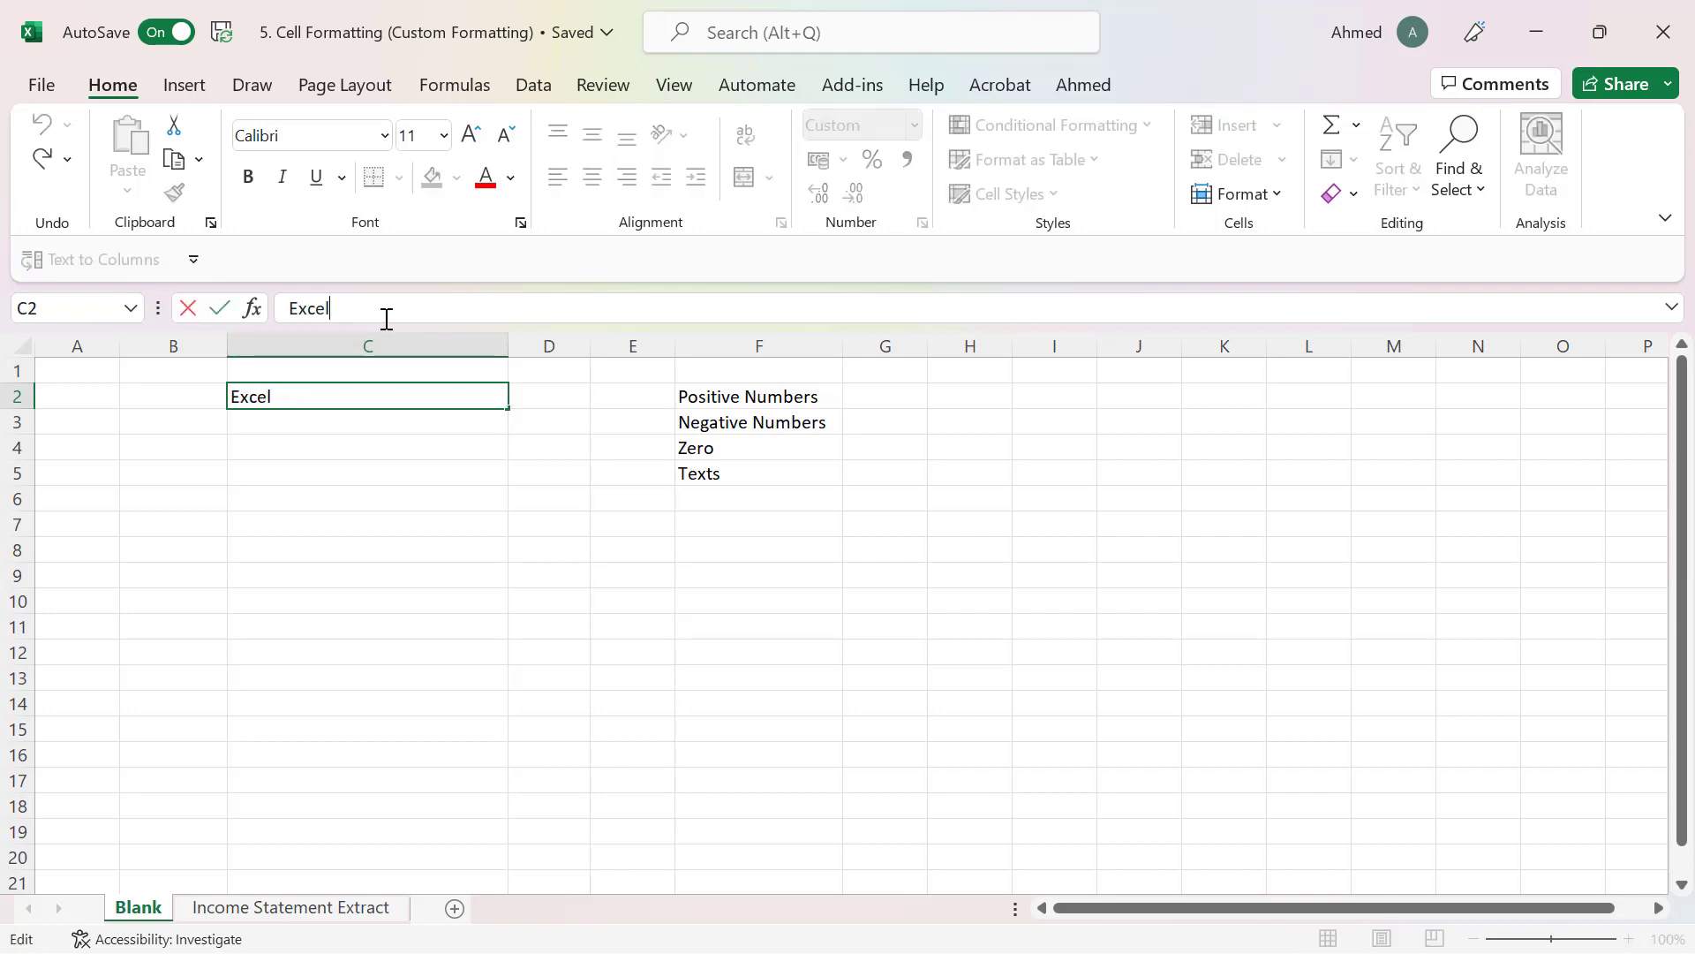
double_click(303, 307)
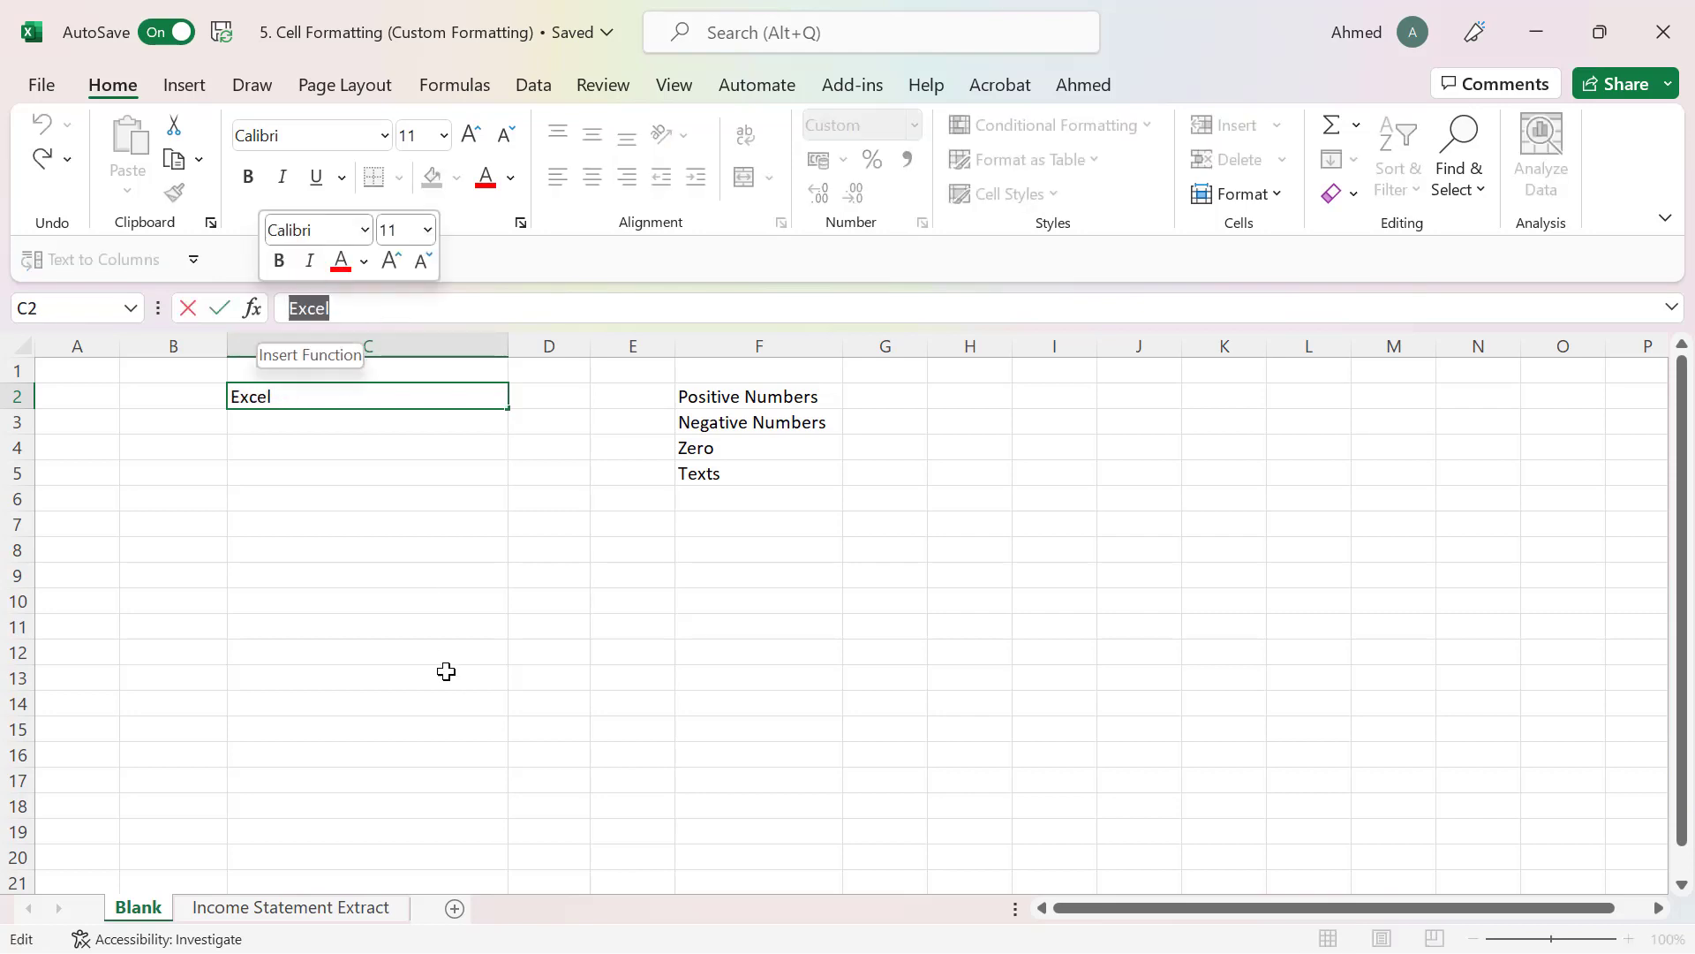
key("Escape")
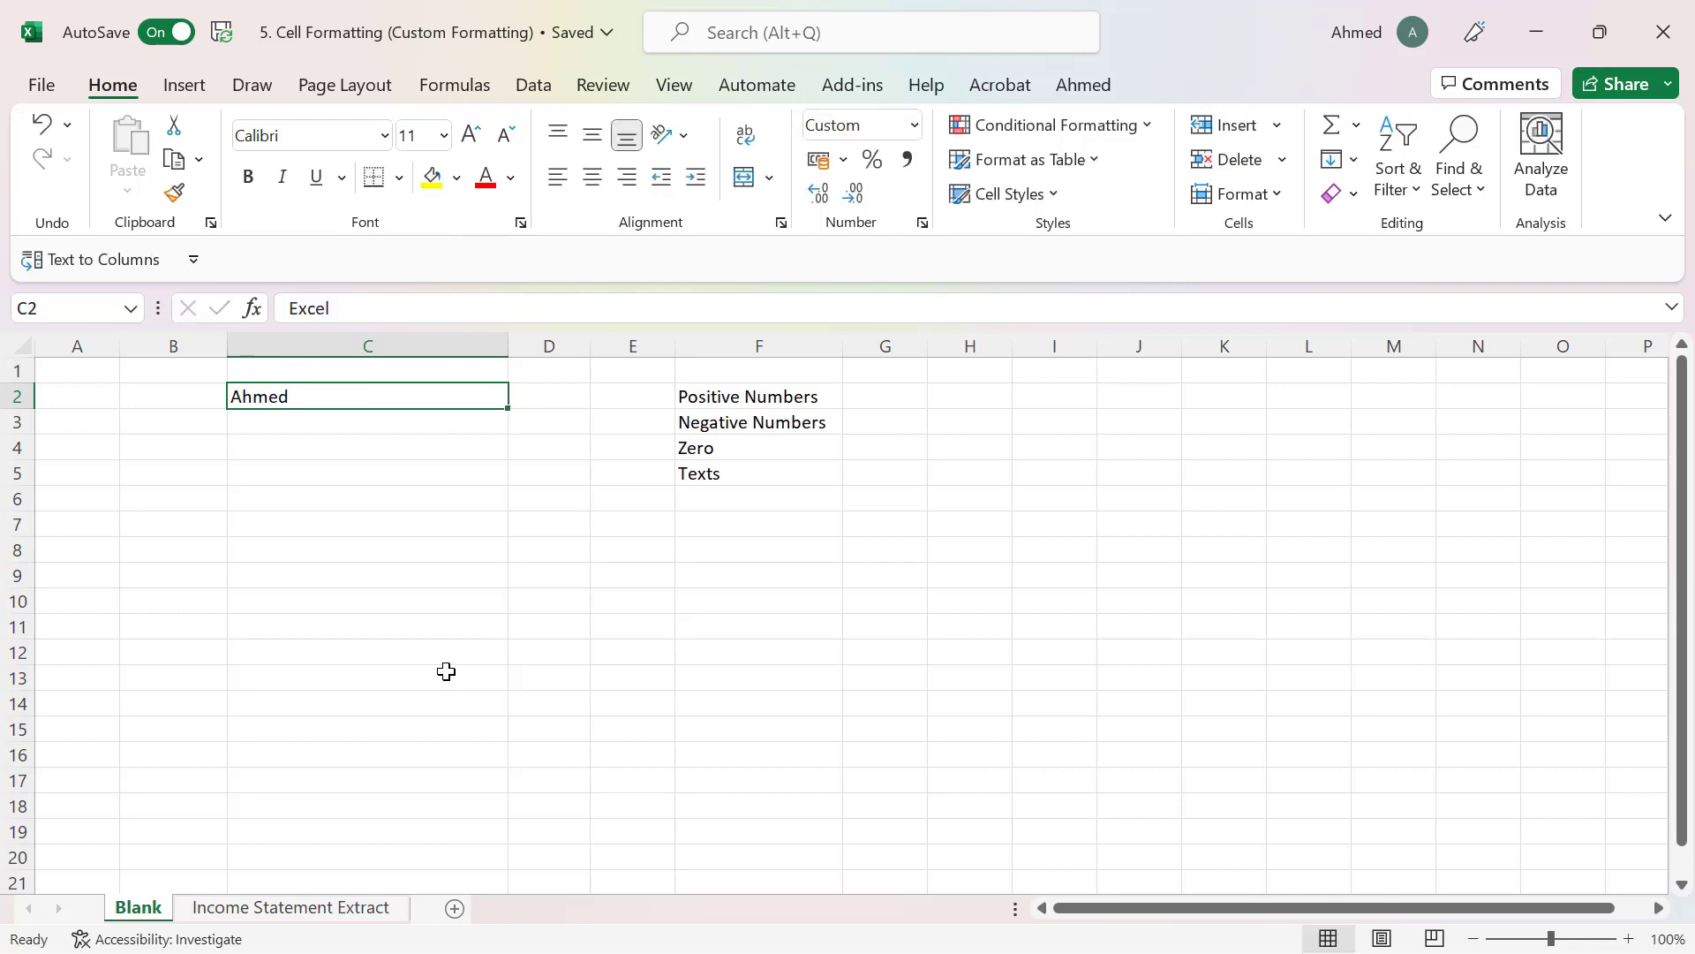
Enter 1200 in C4 and view the cell's number format settings without changing them.
left_click(341, 446)
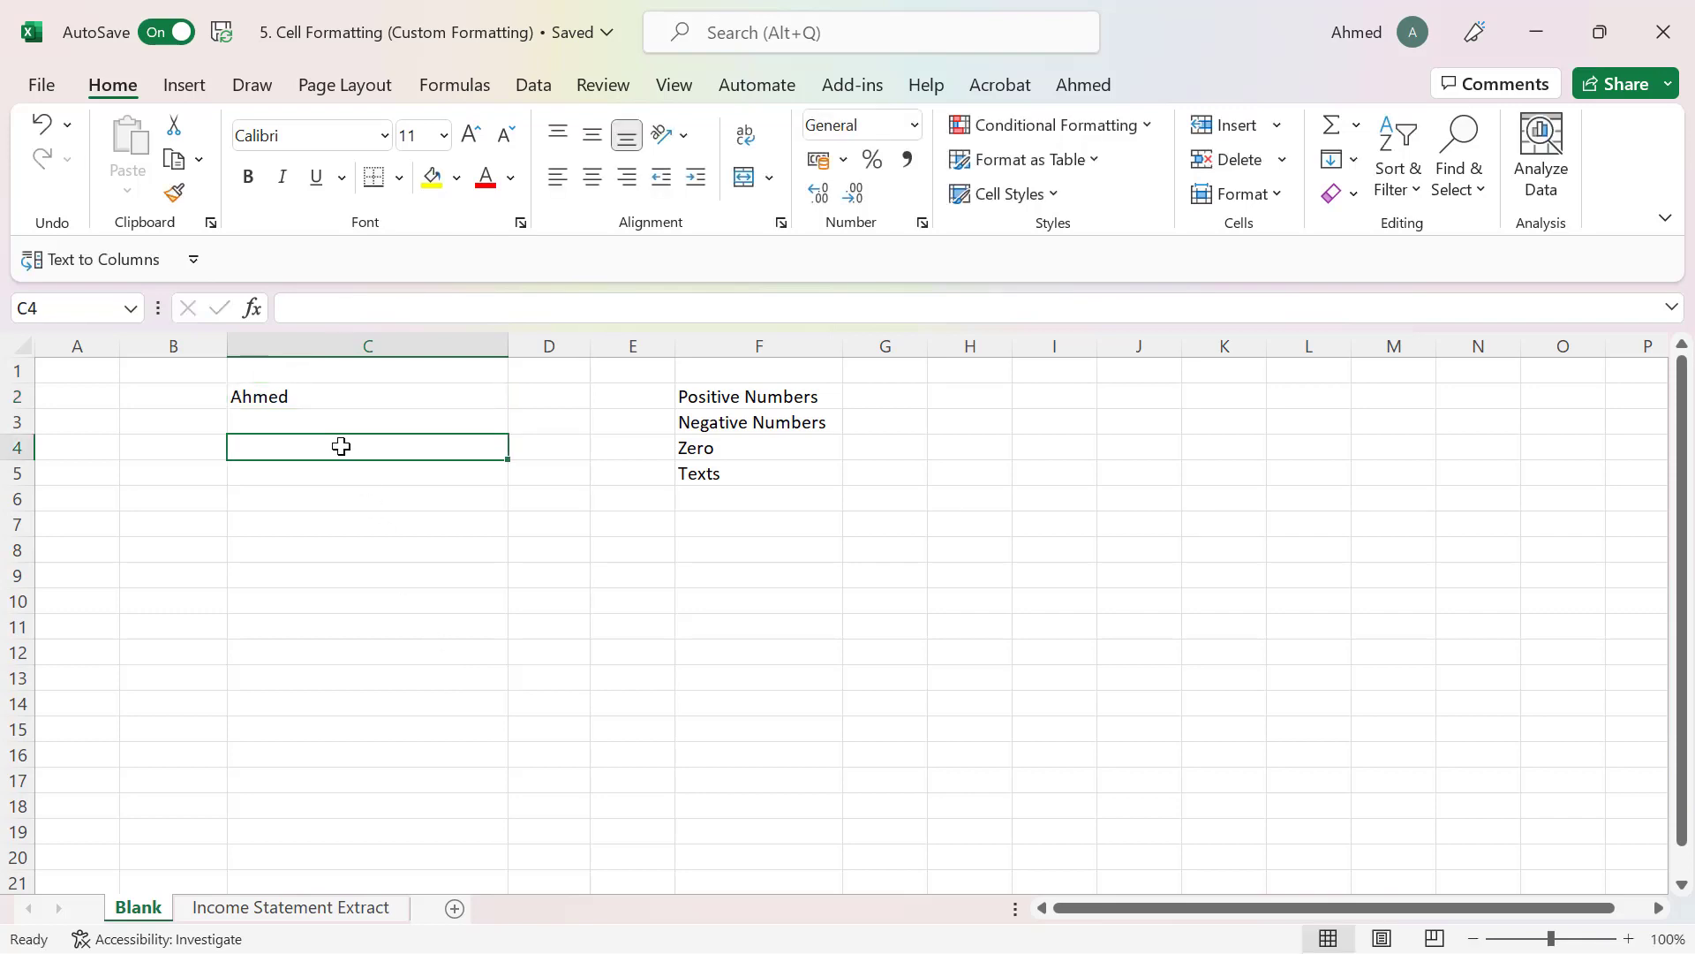
type("1200")
key("Return")
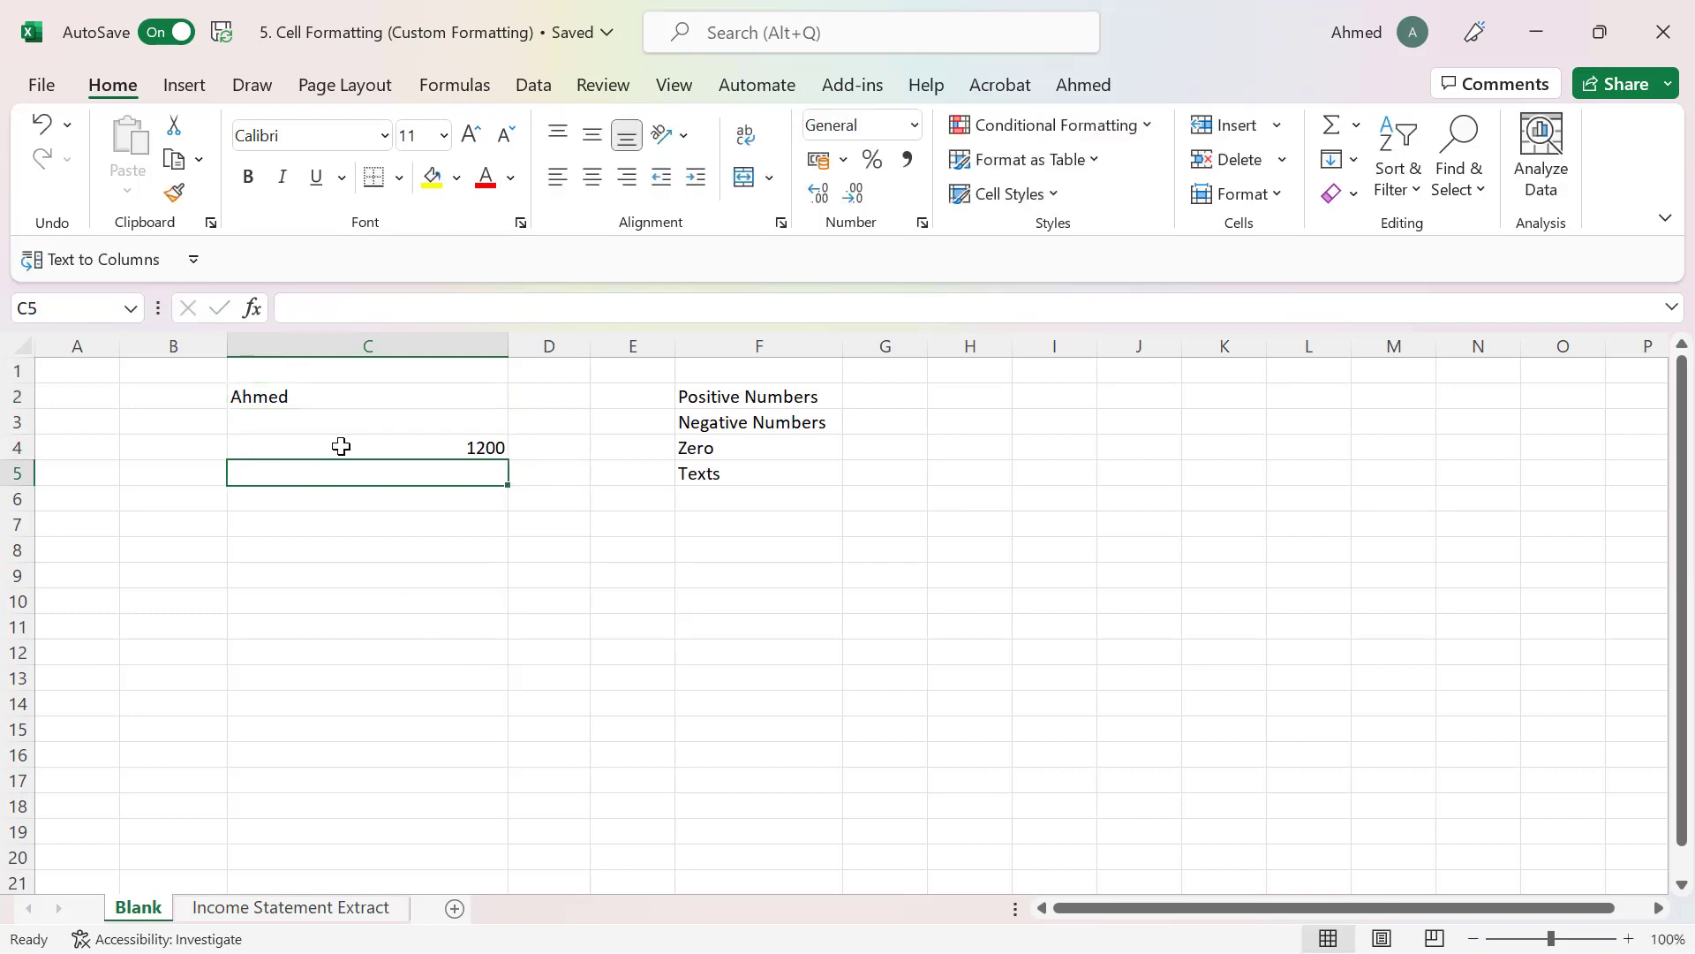
left_click(342, 446)
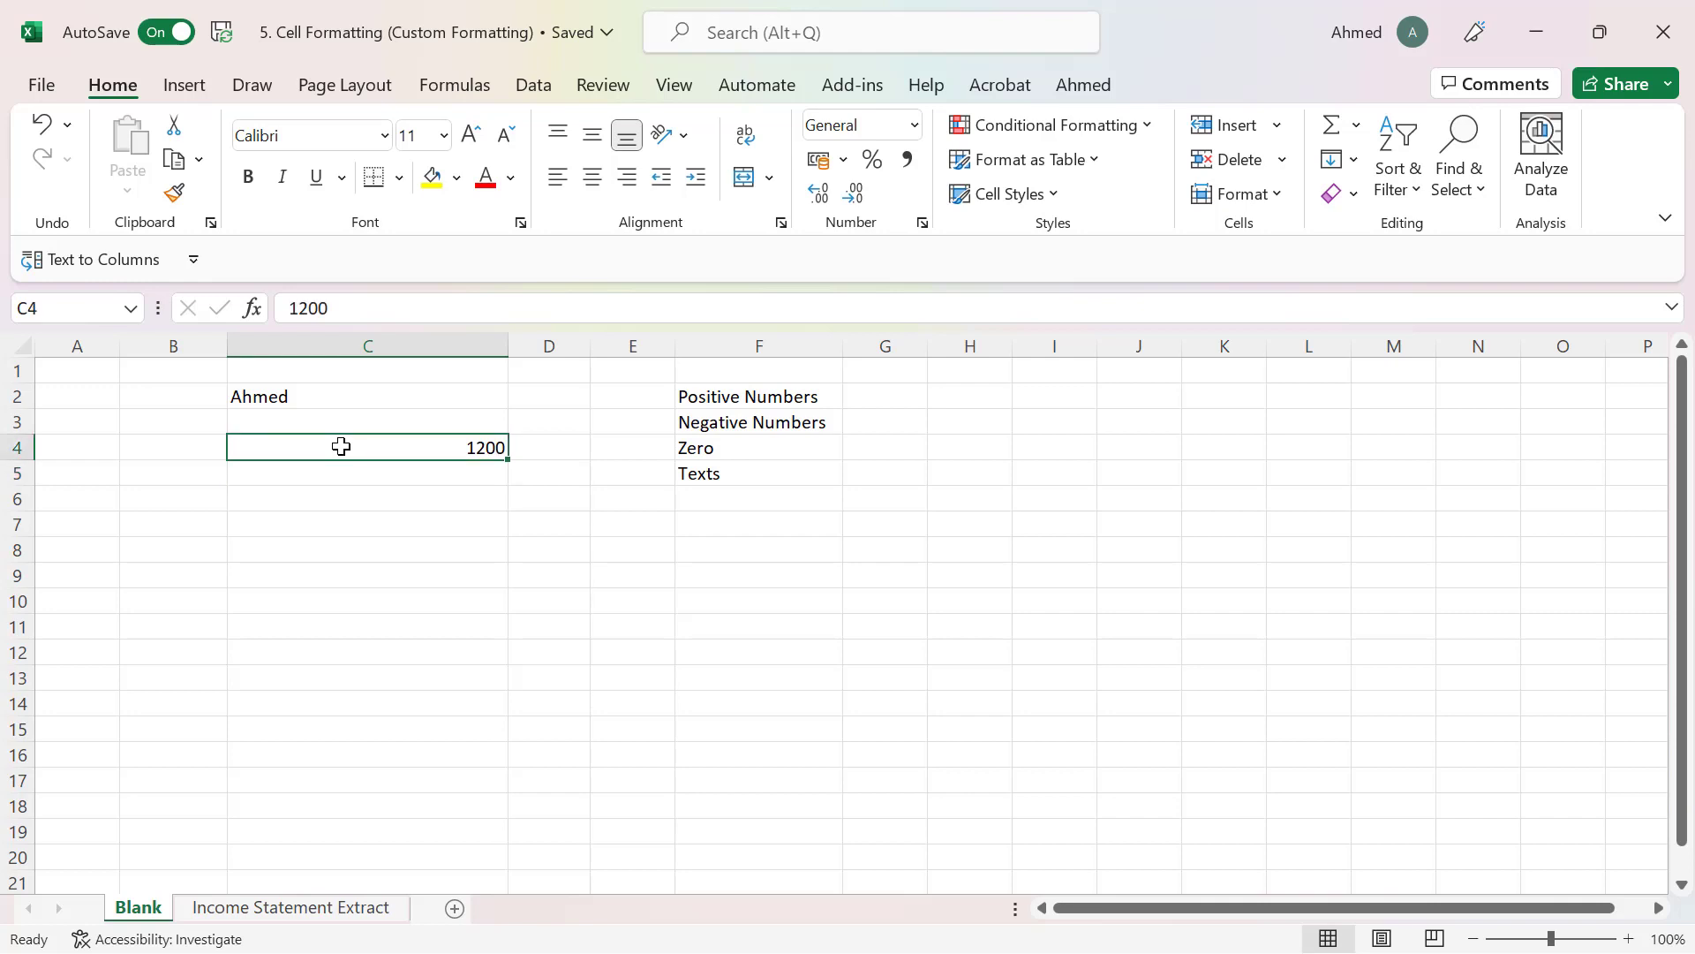
key("ctrl+1")
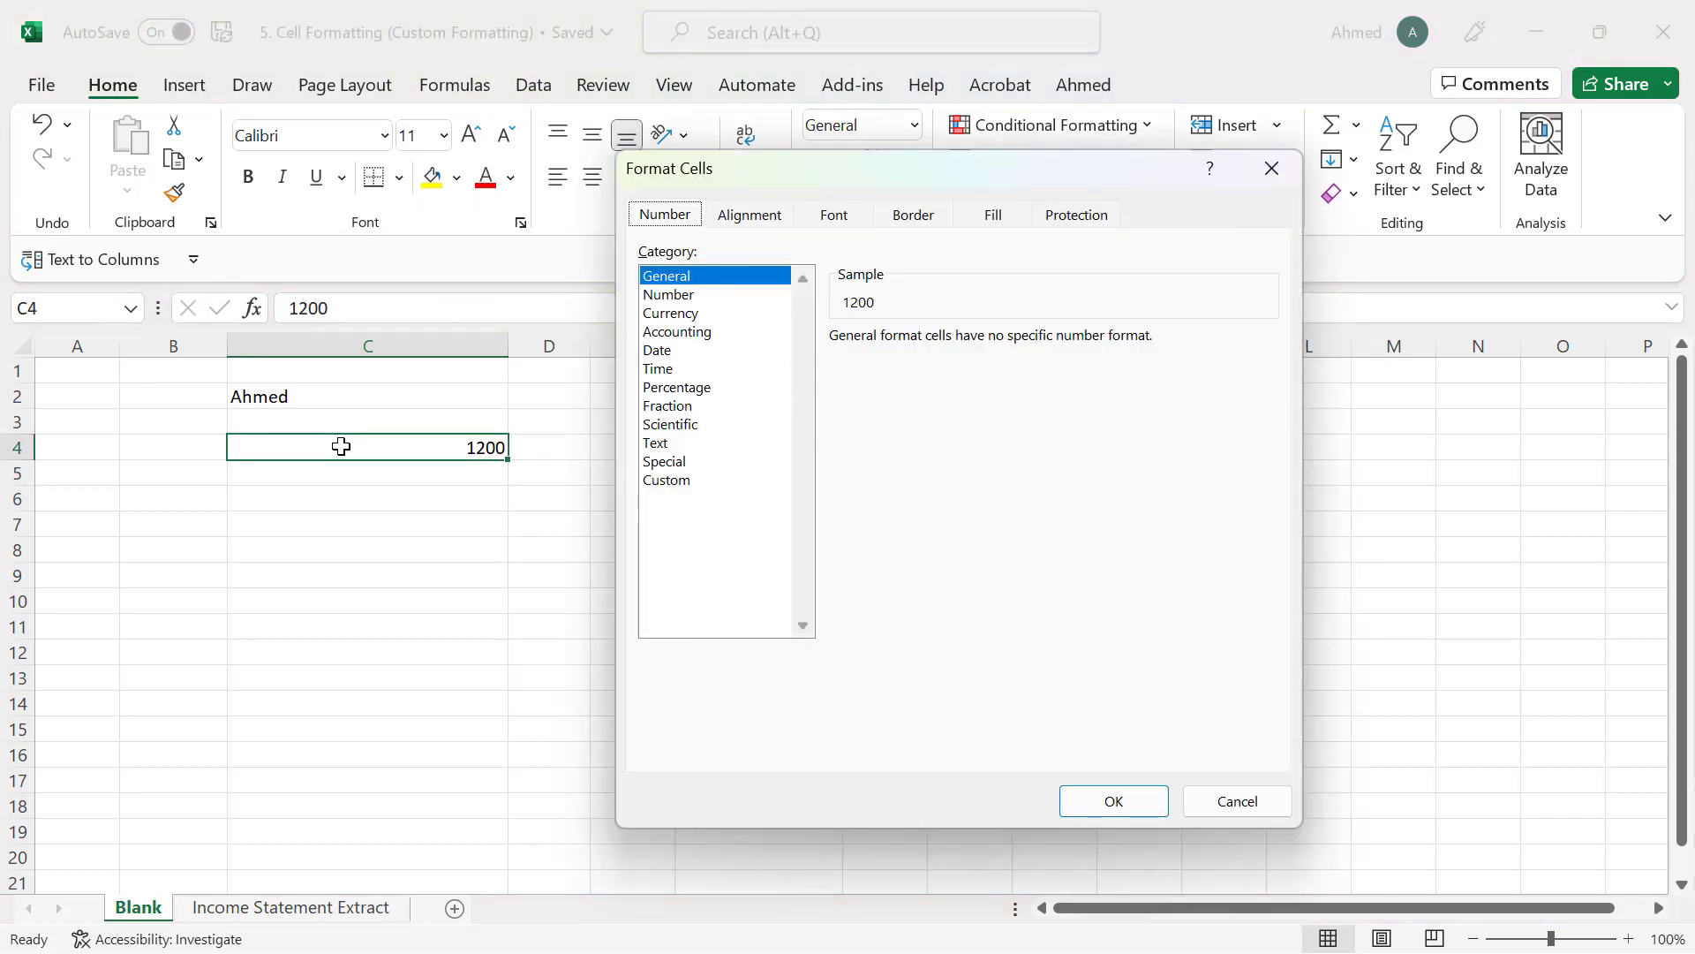
left_click(1263, 170)
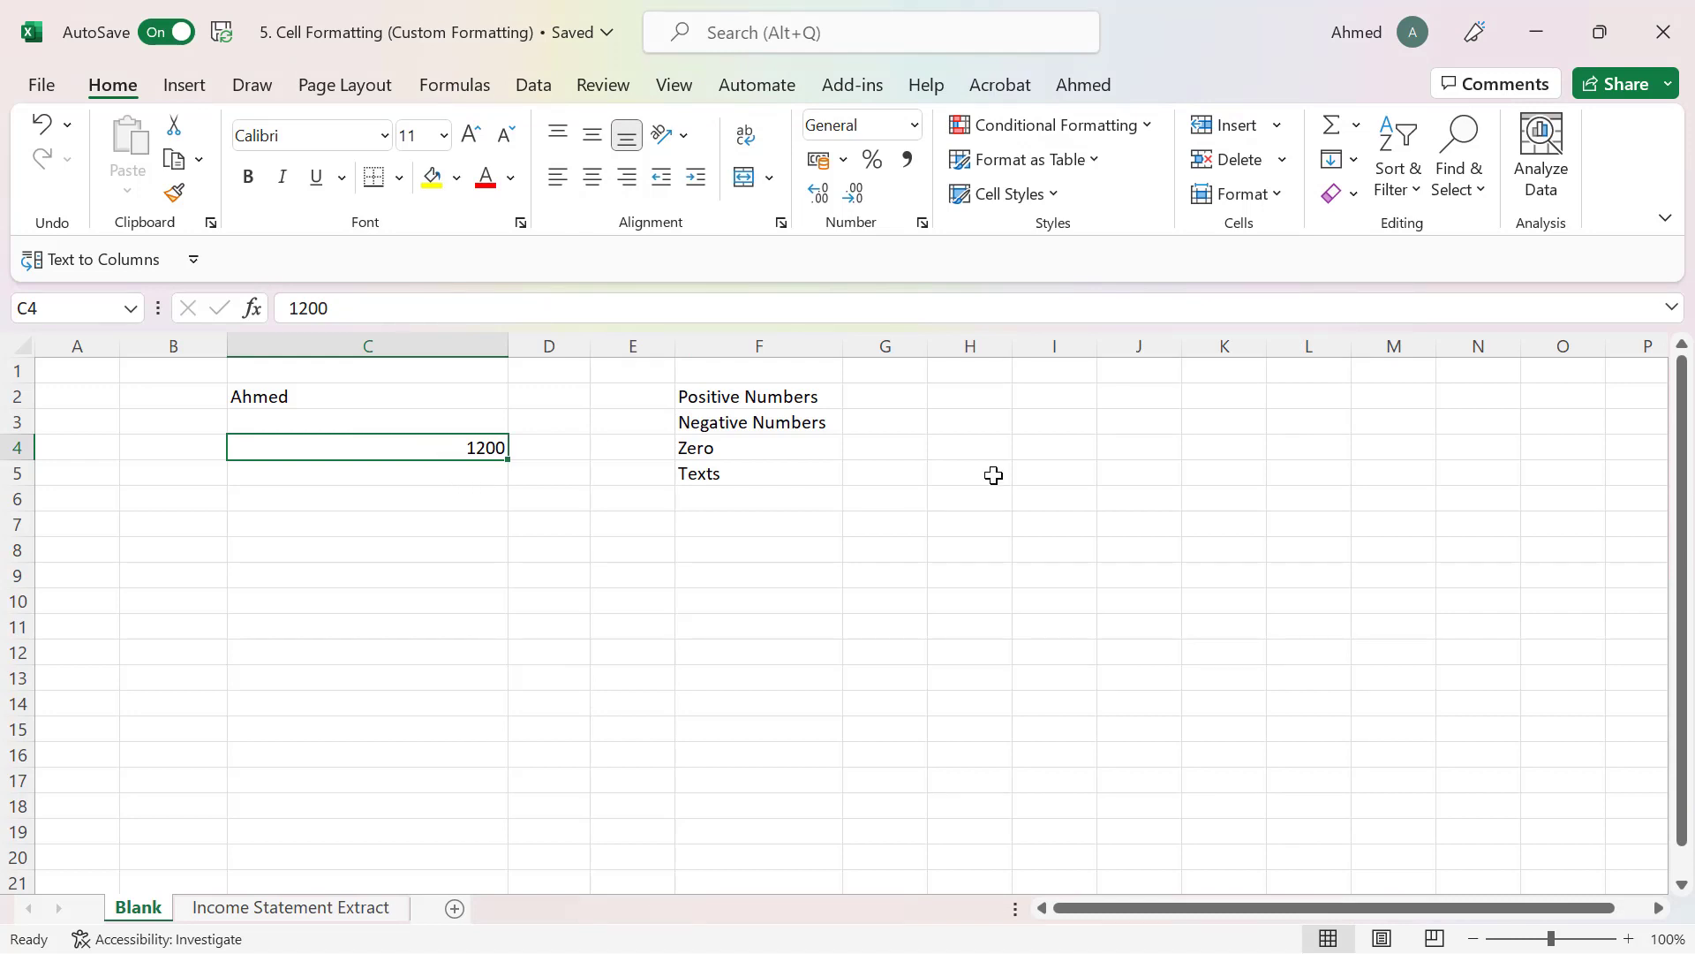
Enter 12000000 in C4 and apply the Number format with thousands separators and two decimal places.
type("120000")
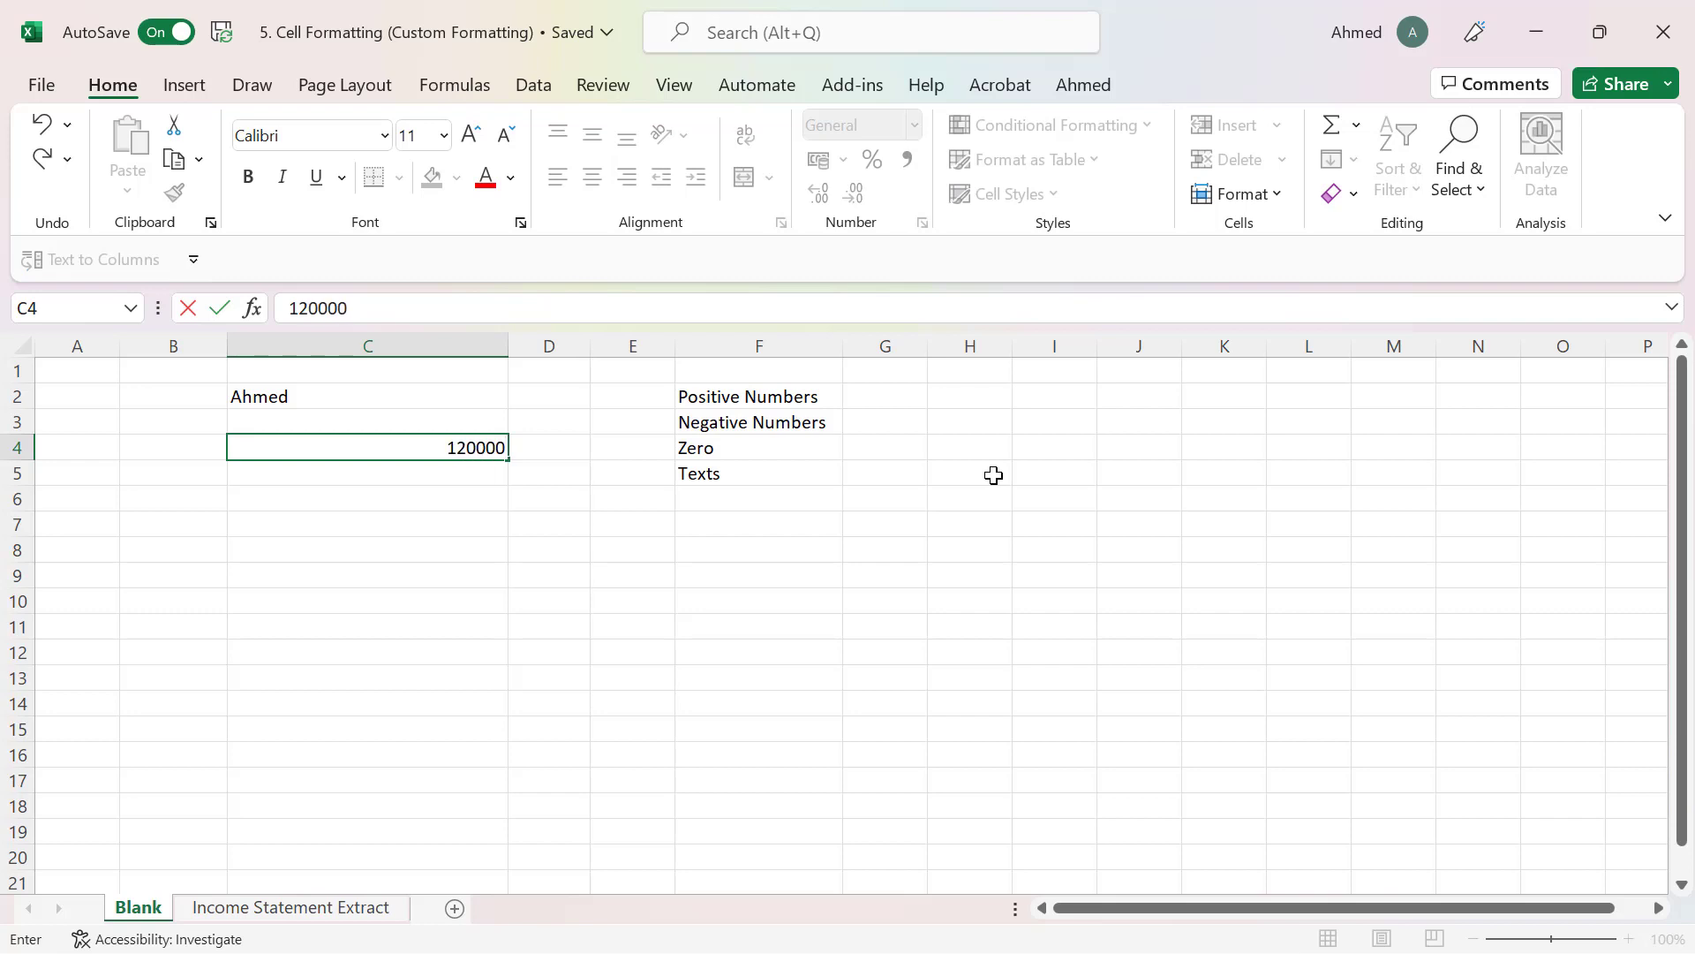
type("00")
key("Return")
key("Up")
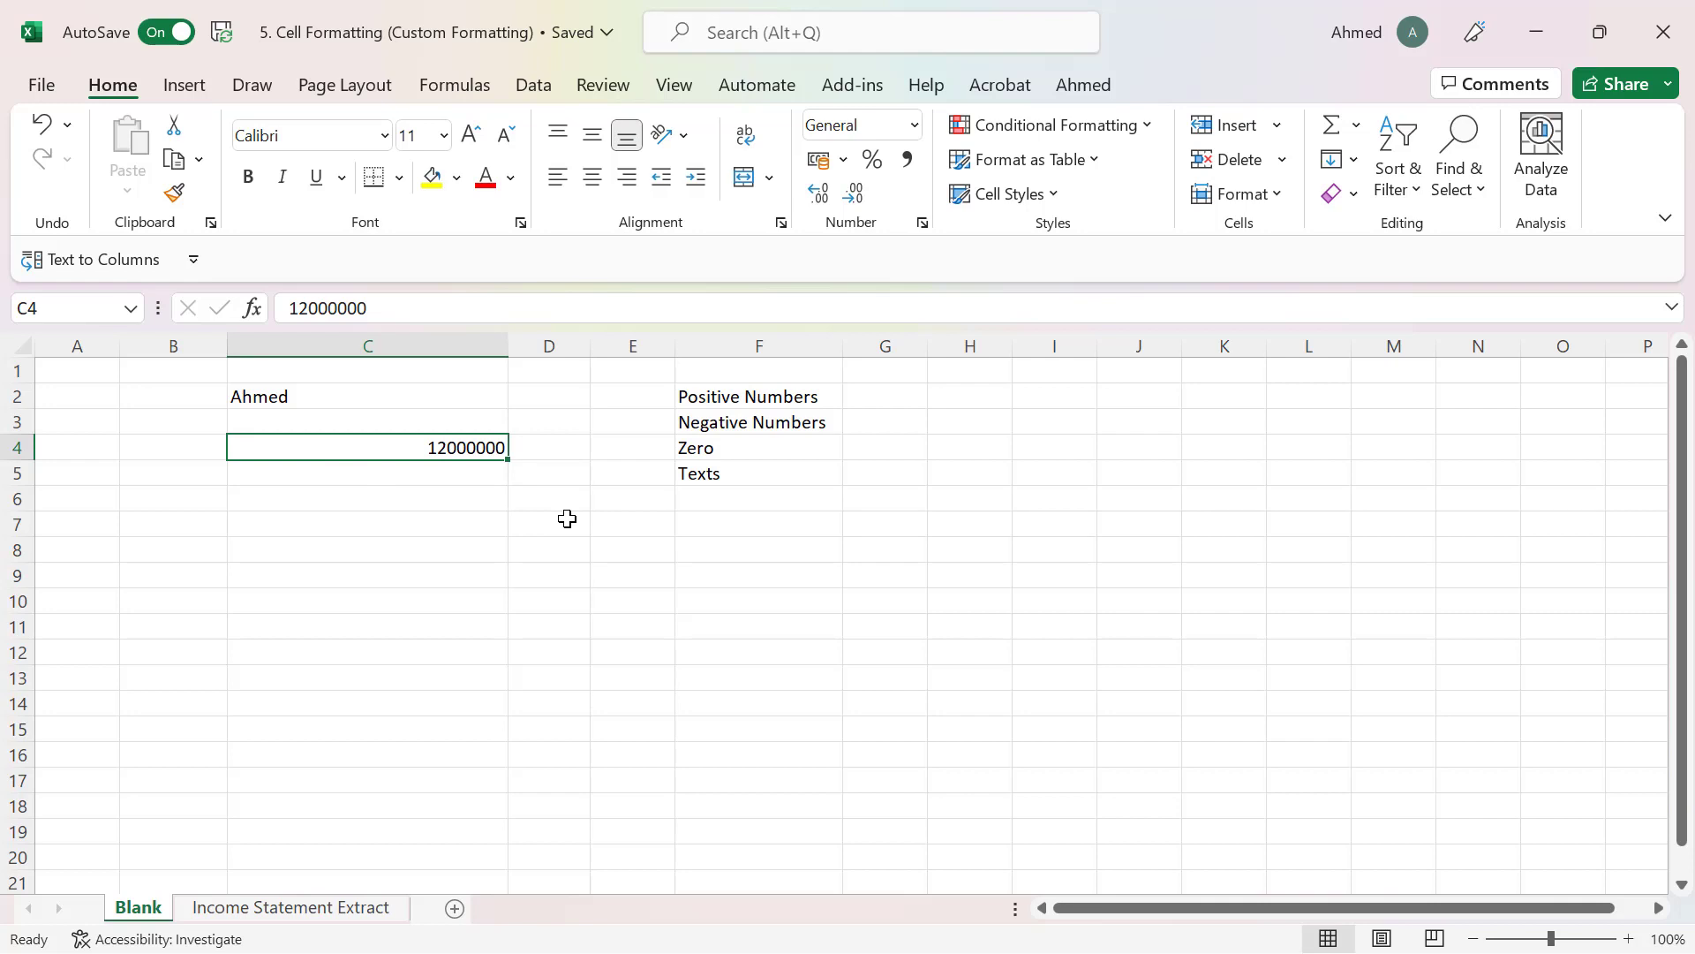
key("ctrl+shift+1")
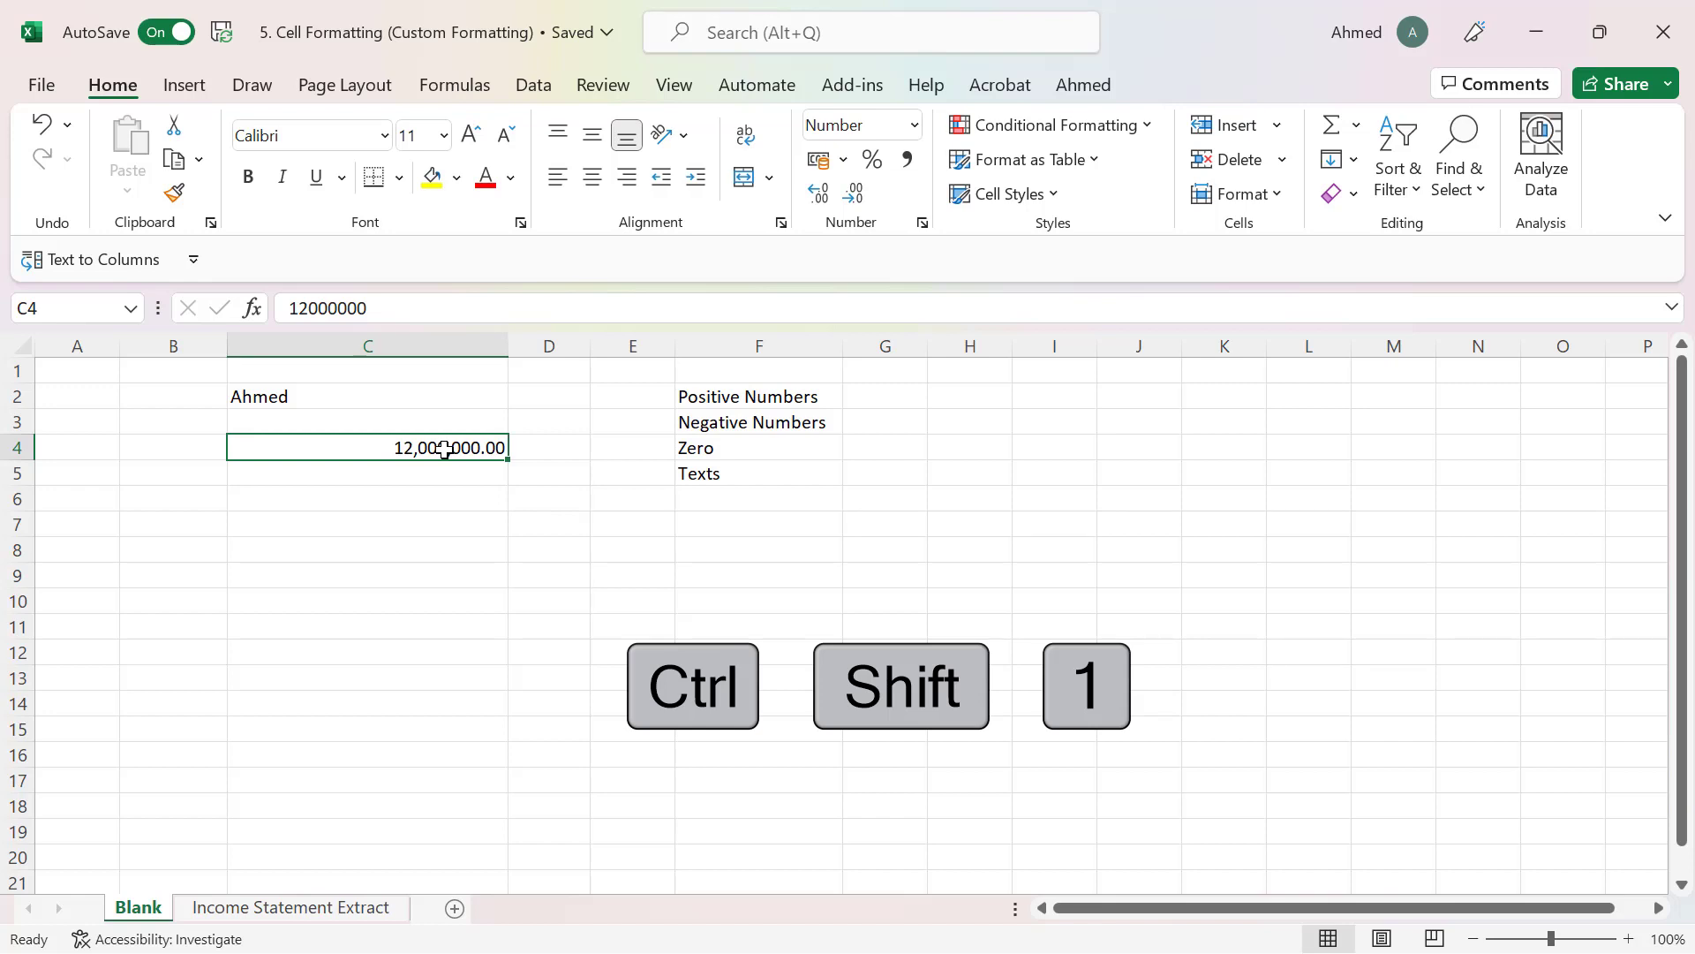
Apply the custom format #,##0.00,, to C4 to scale it to millions, and check its stored value without editing it.
key("ctrl+1")
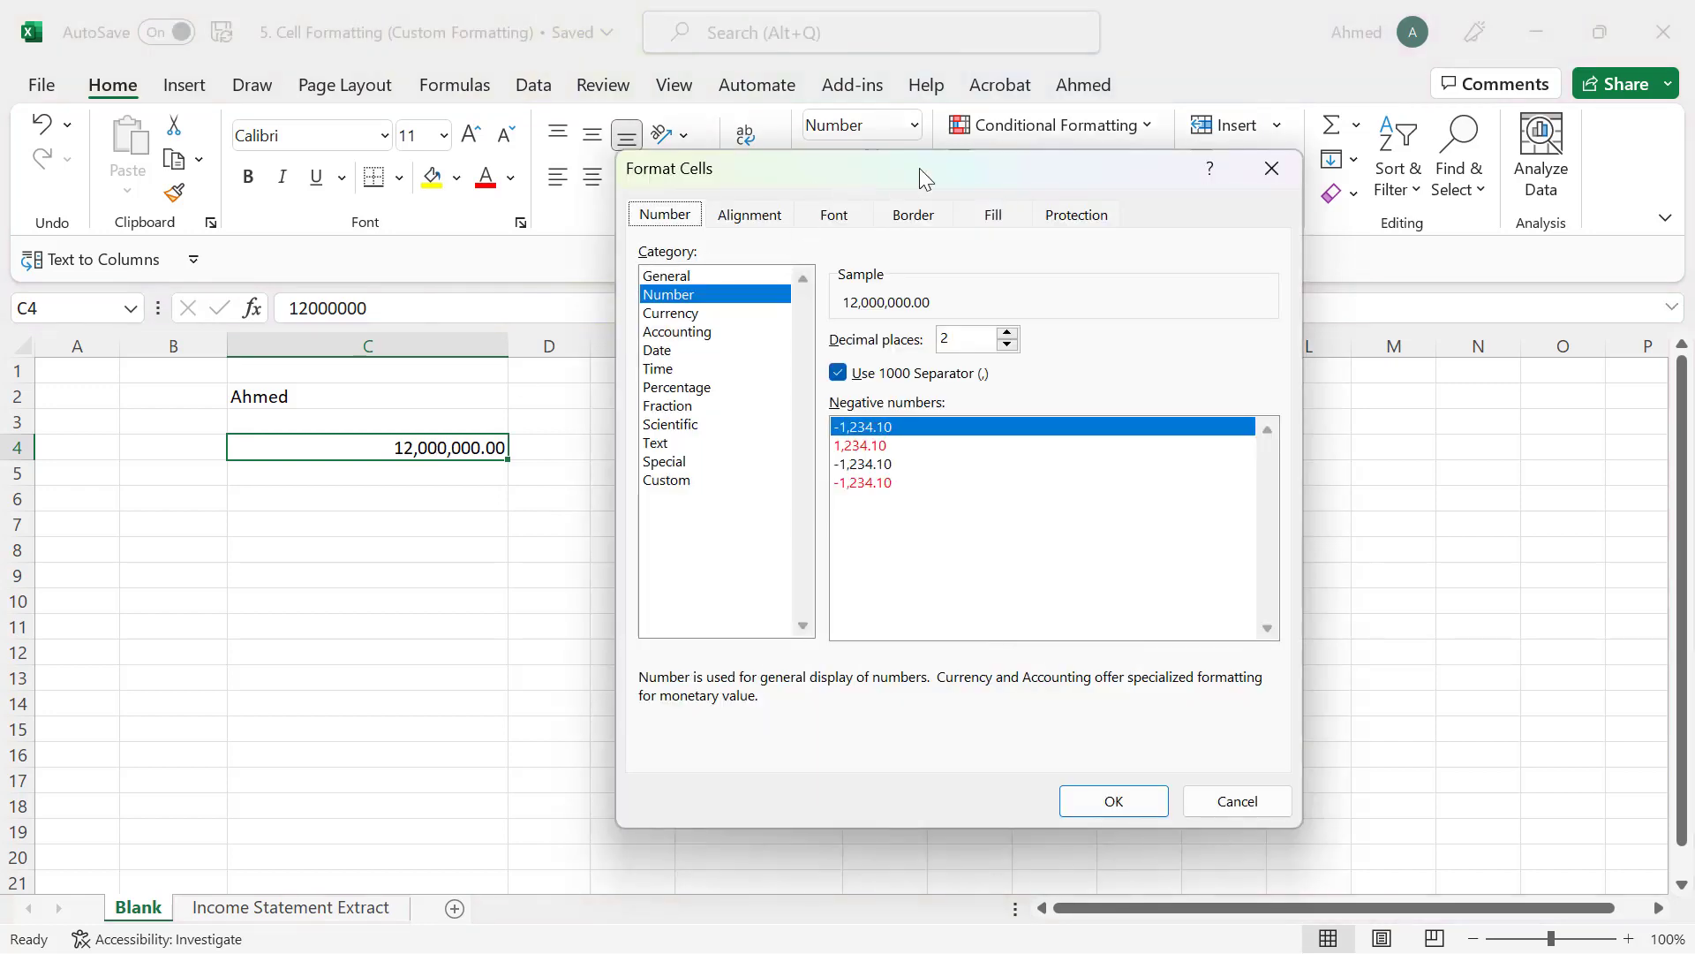
left_click_drag(919, 168, 974, 144)
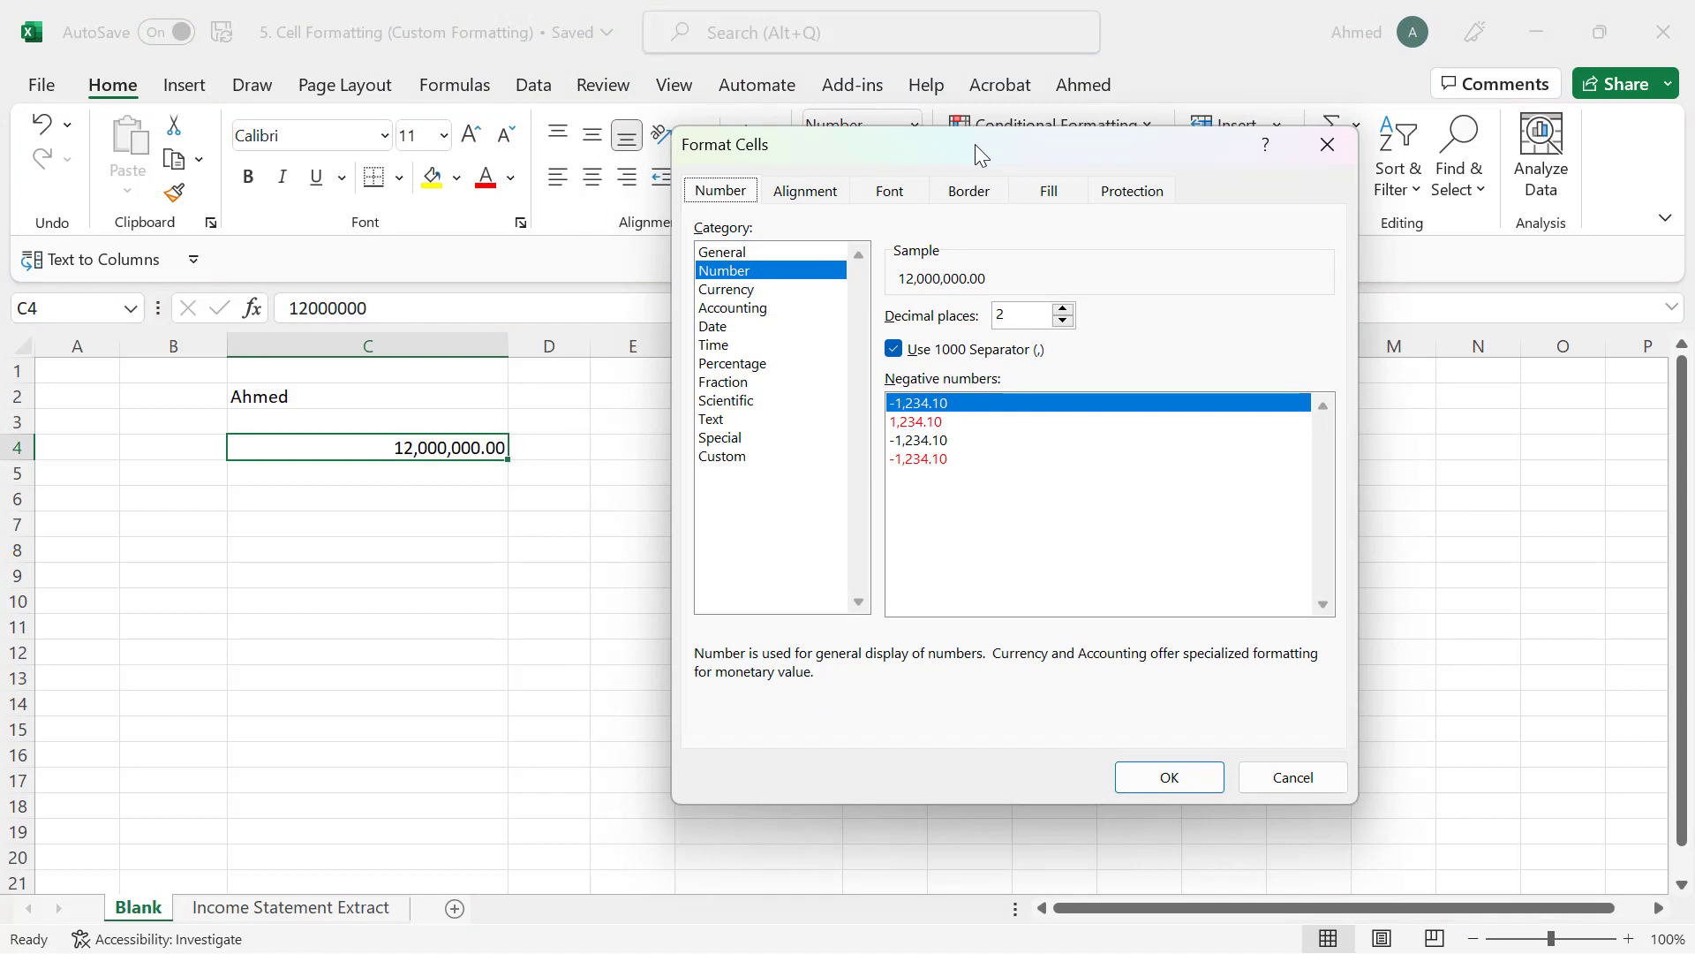
left_click(732, 461)
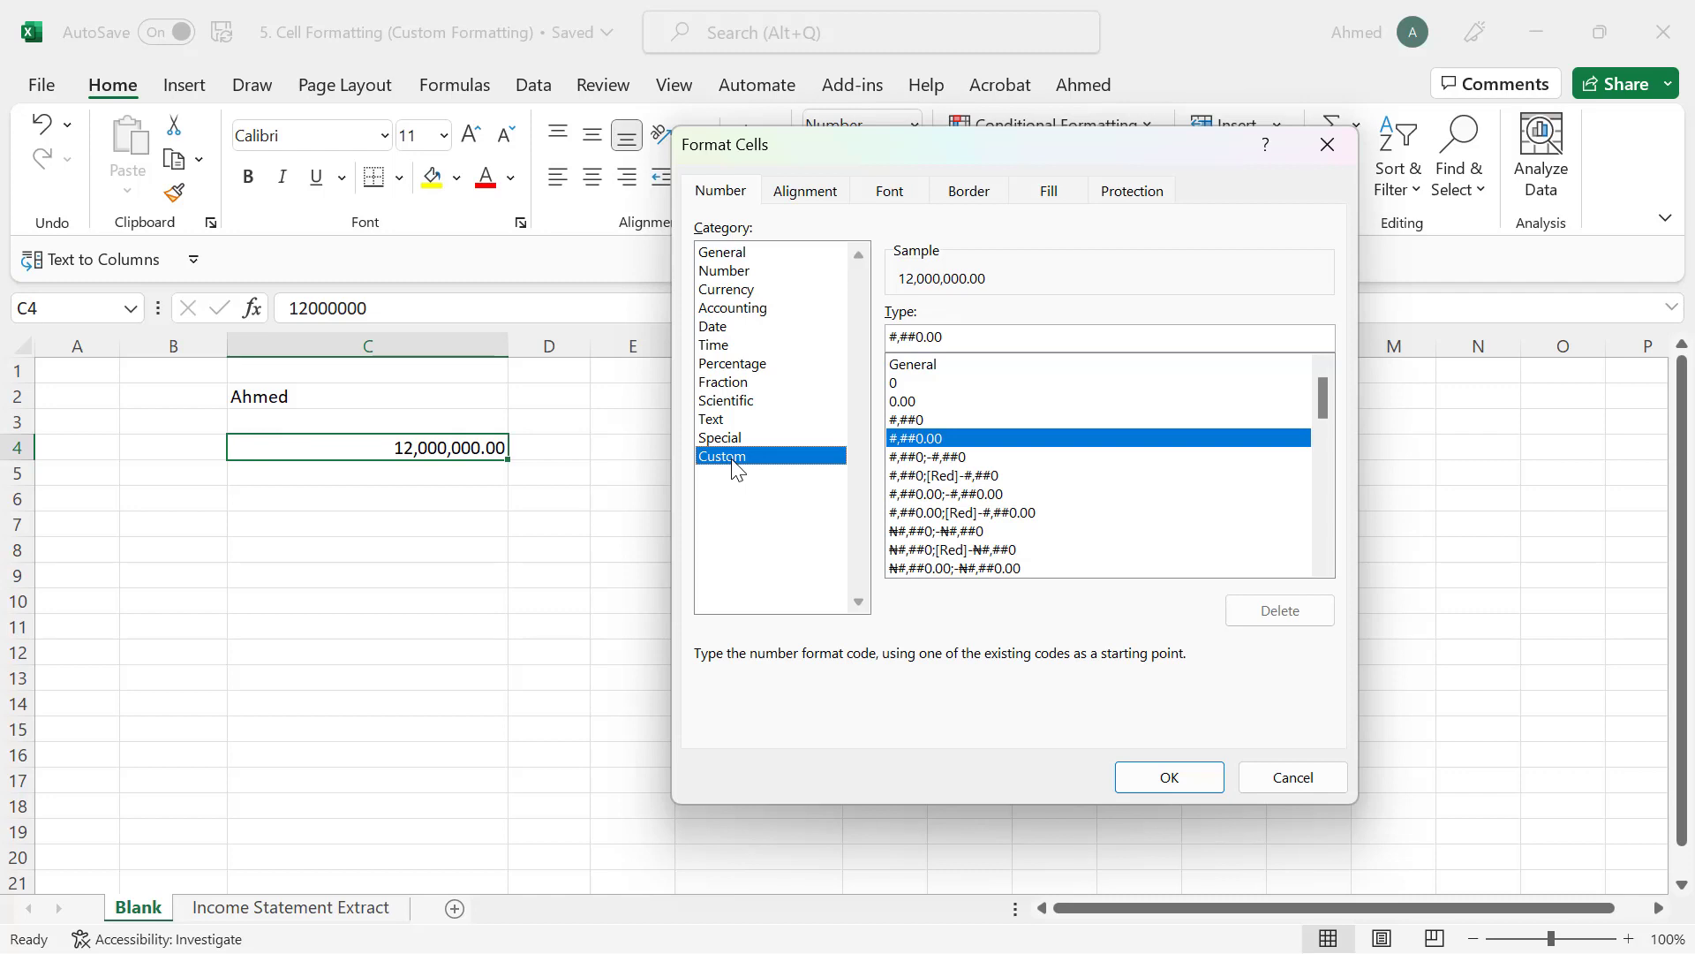
left_click(1003, 336)
type(",")
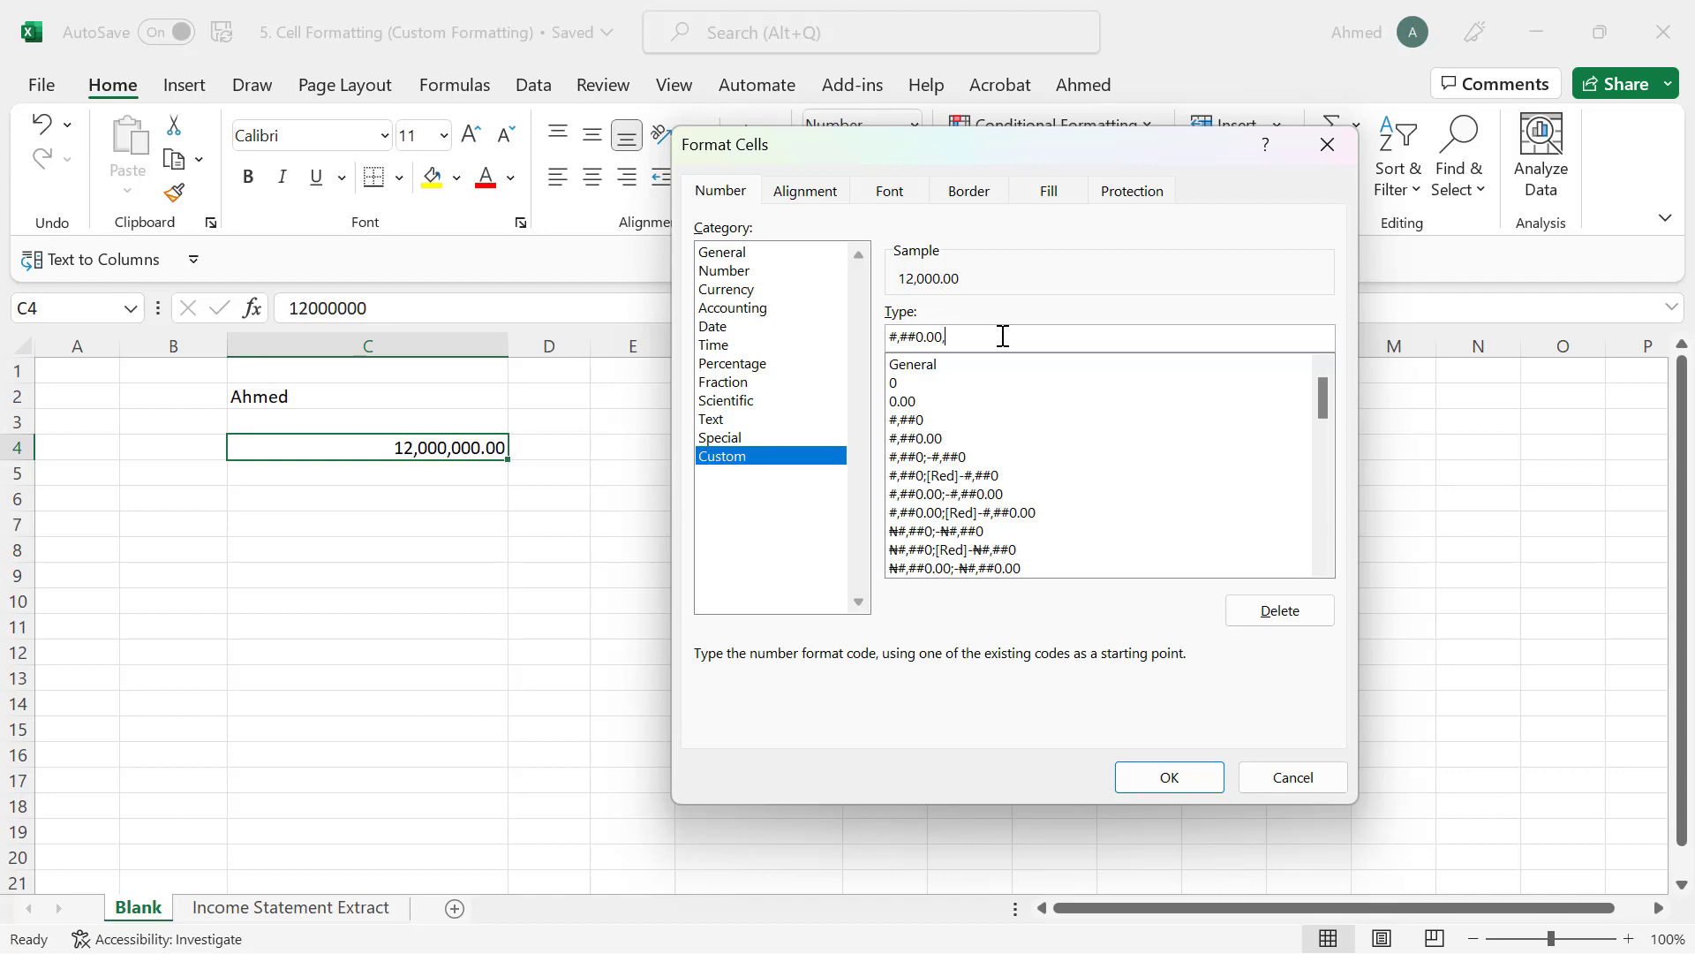
type(",")
left_click(1170, 782)
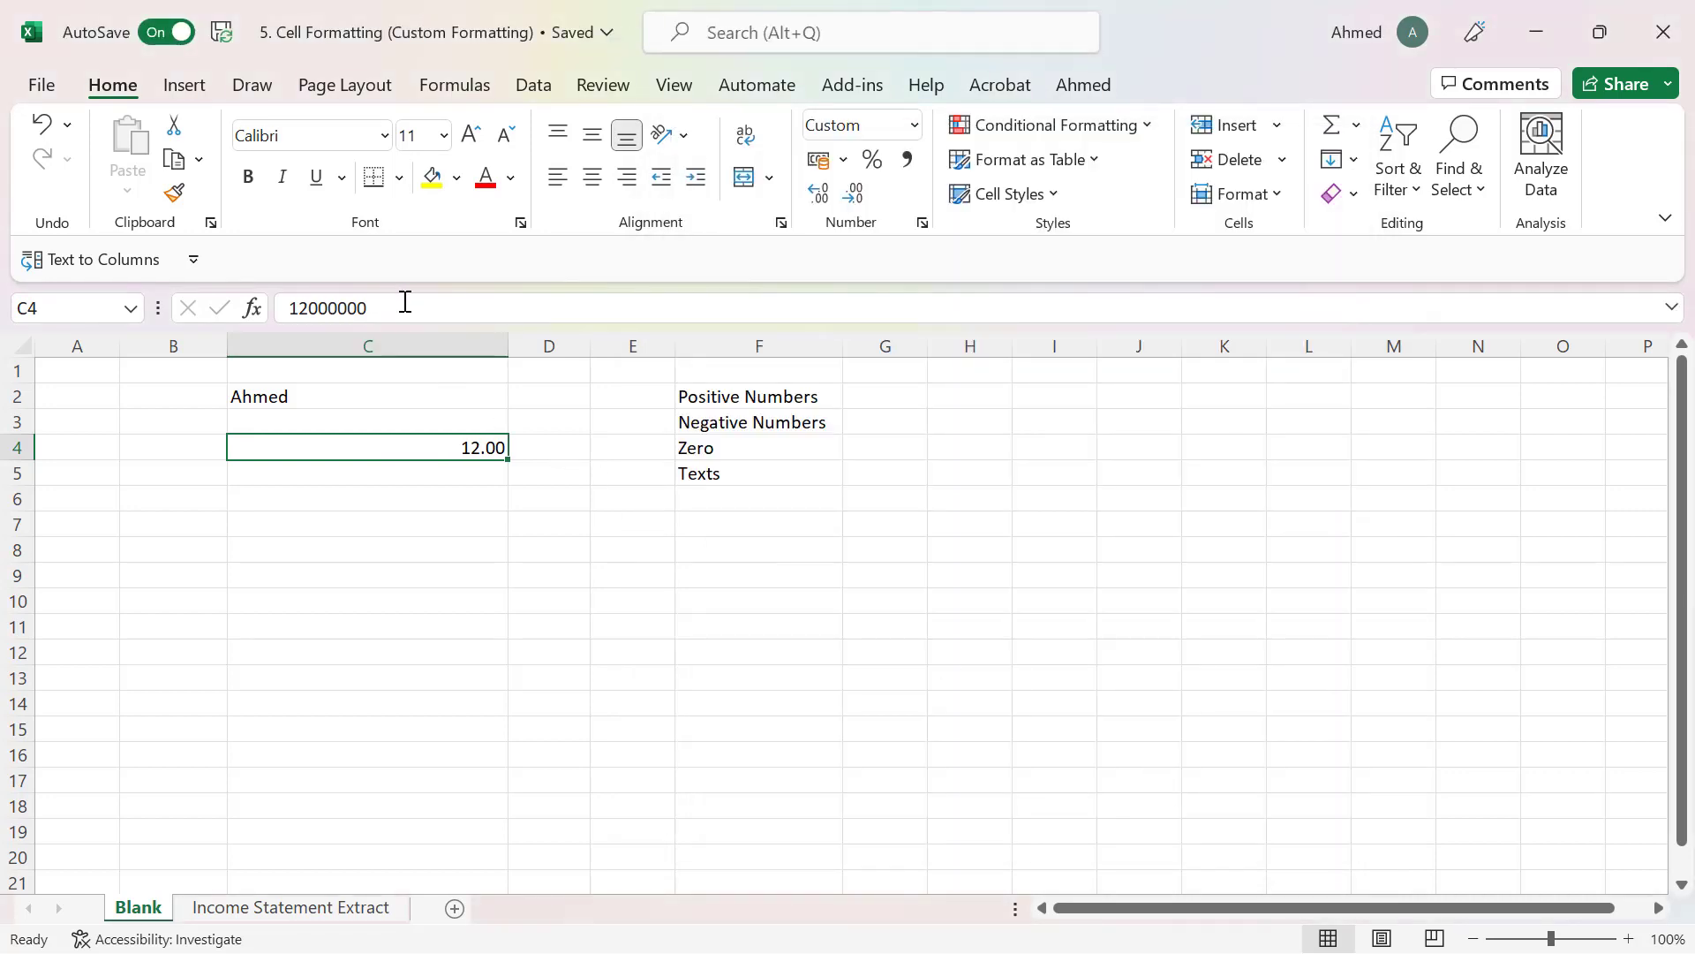
left_click_drag(406, 305, 281, 314)
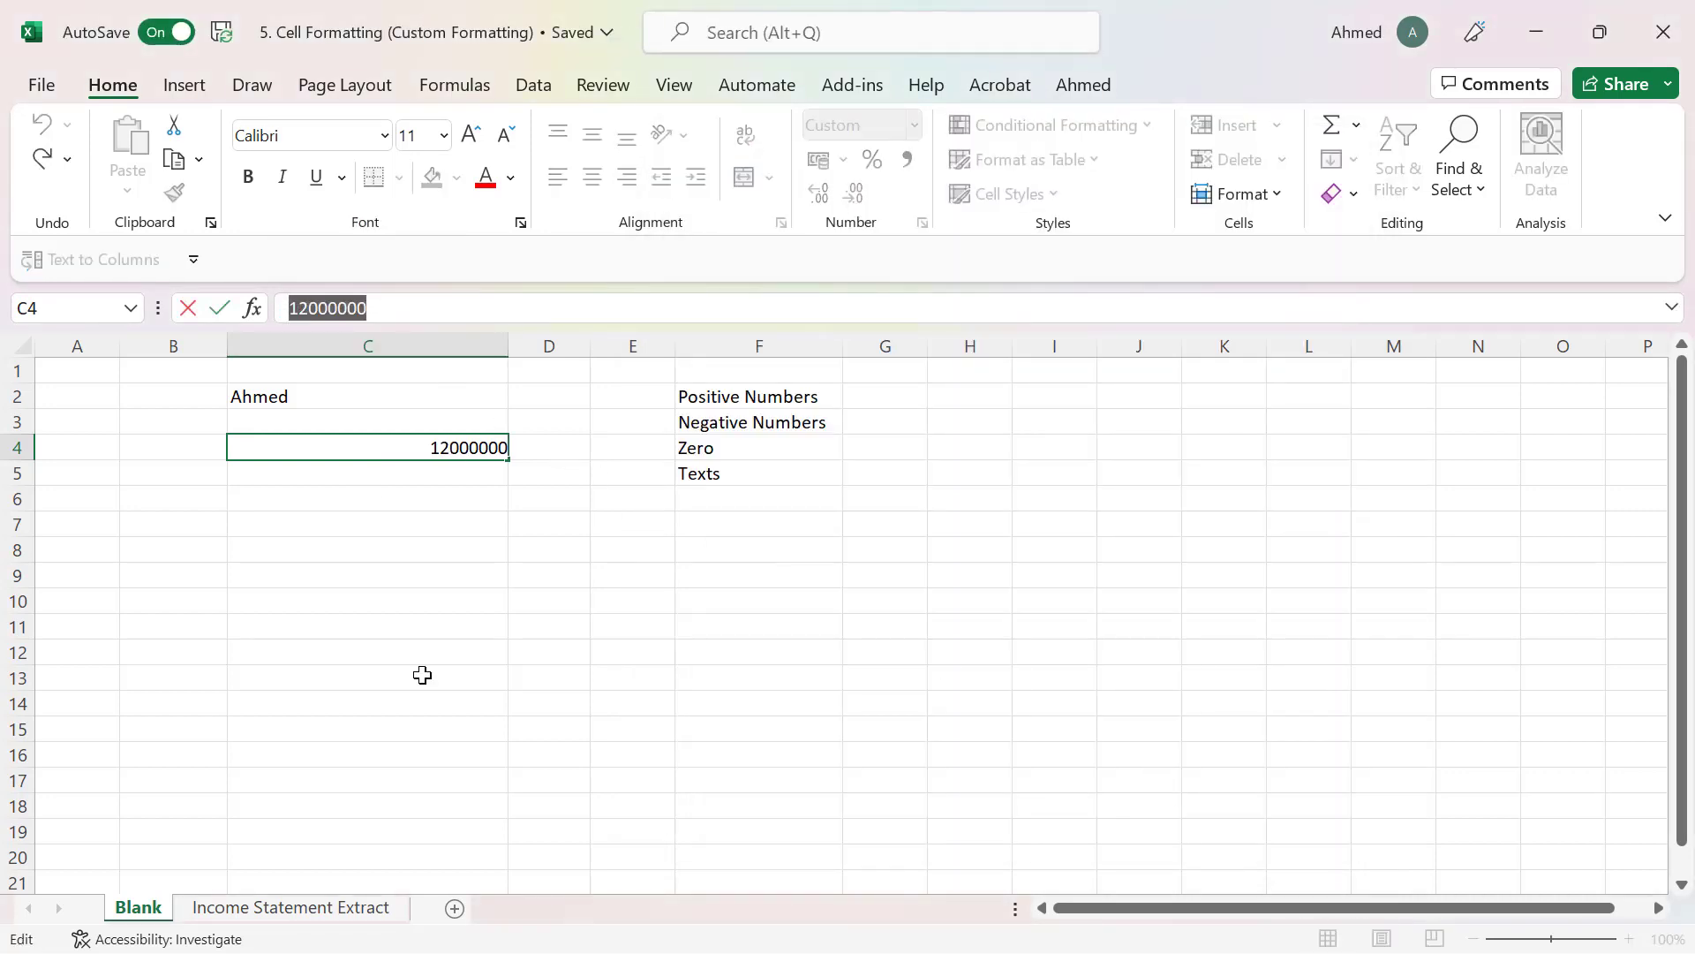
key("Escape")
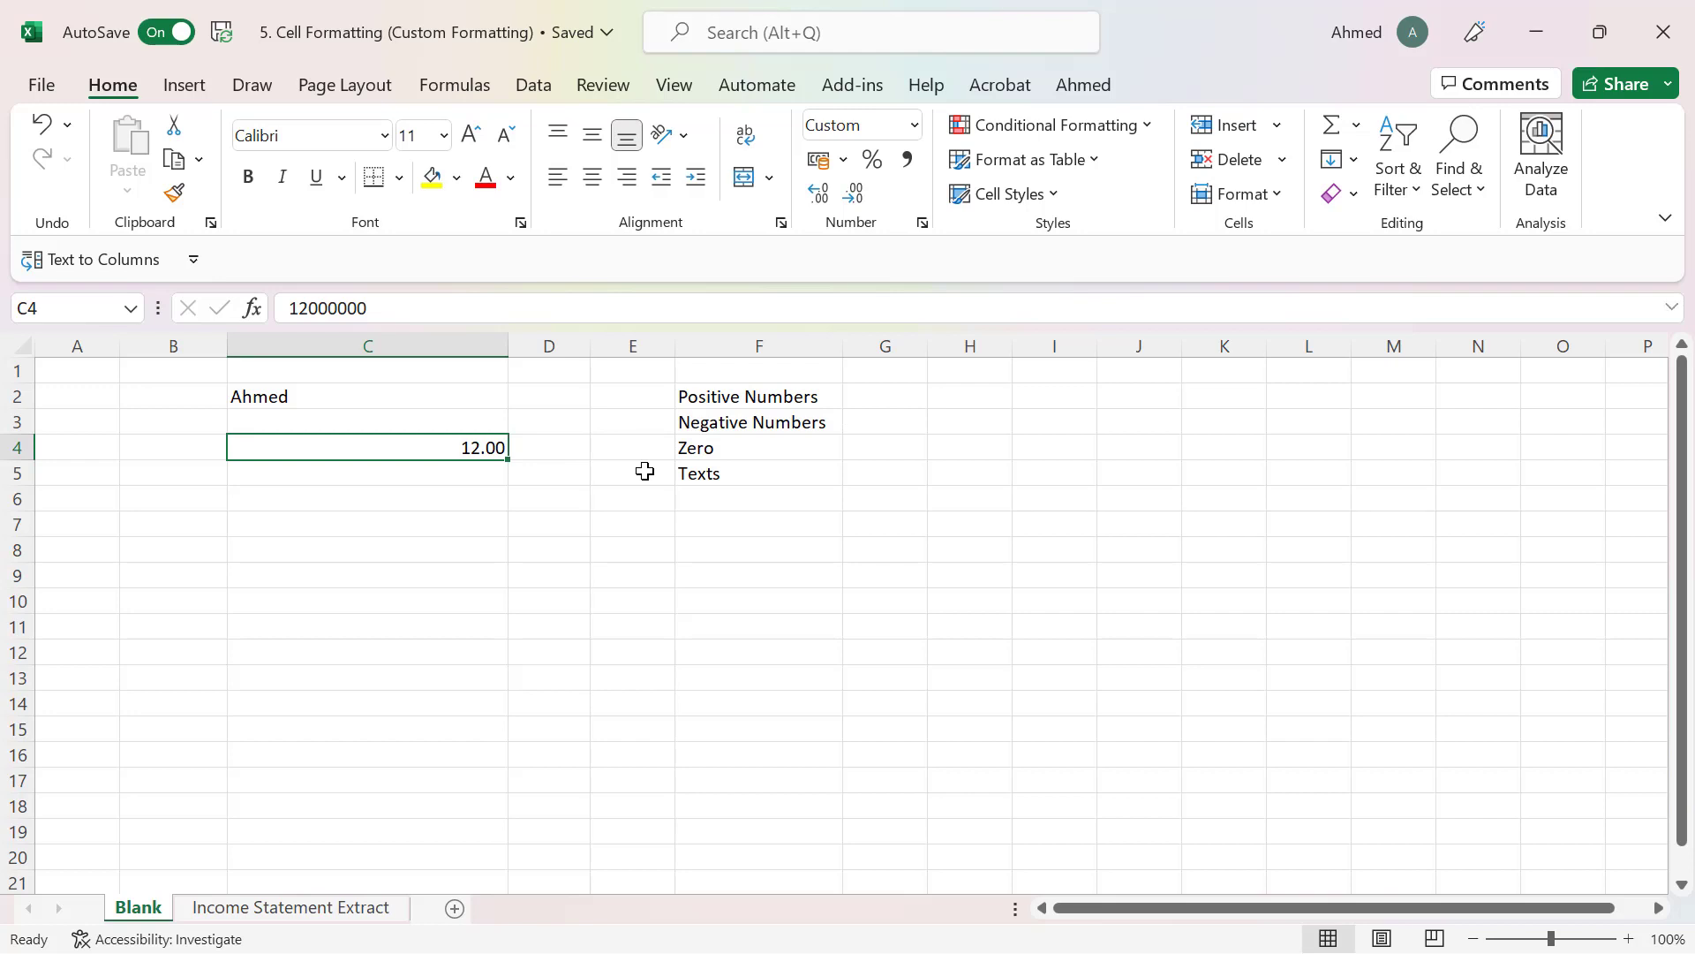
Append the quoted suffix "m" to C4's custom format, making it #,##0.00,,"m", and apply it.
key("ctrl+1")
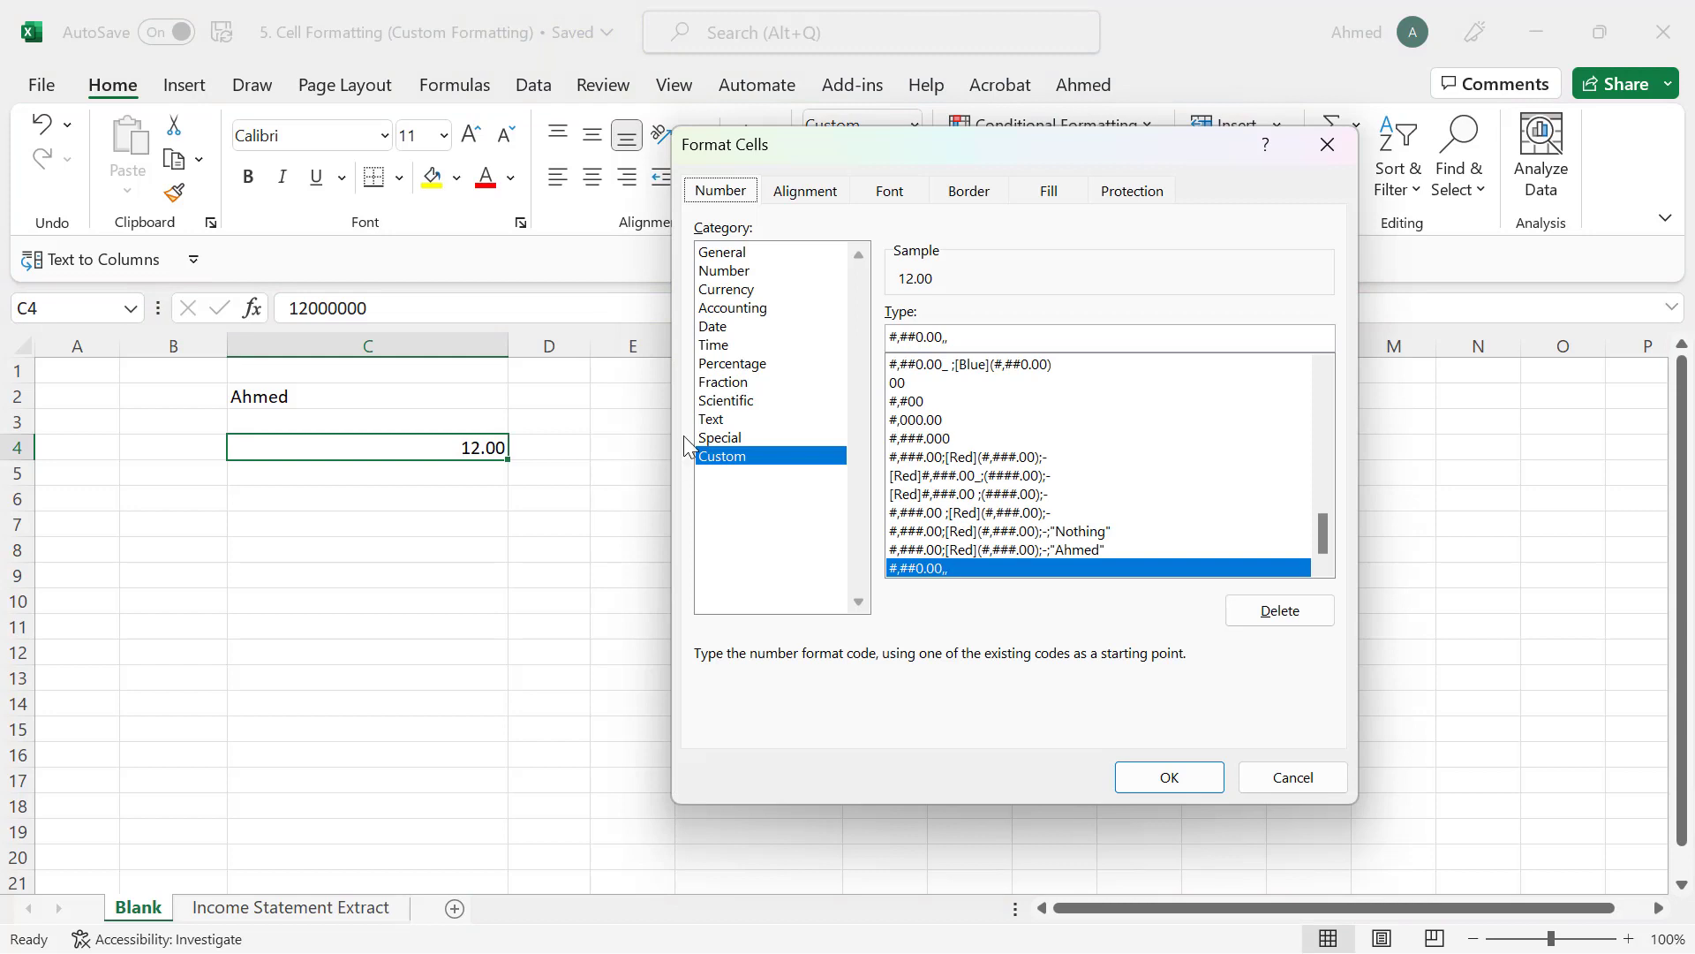
left_click(968, 337)
type("\"")
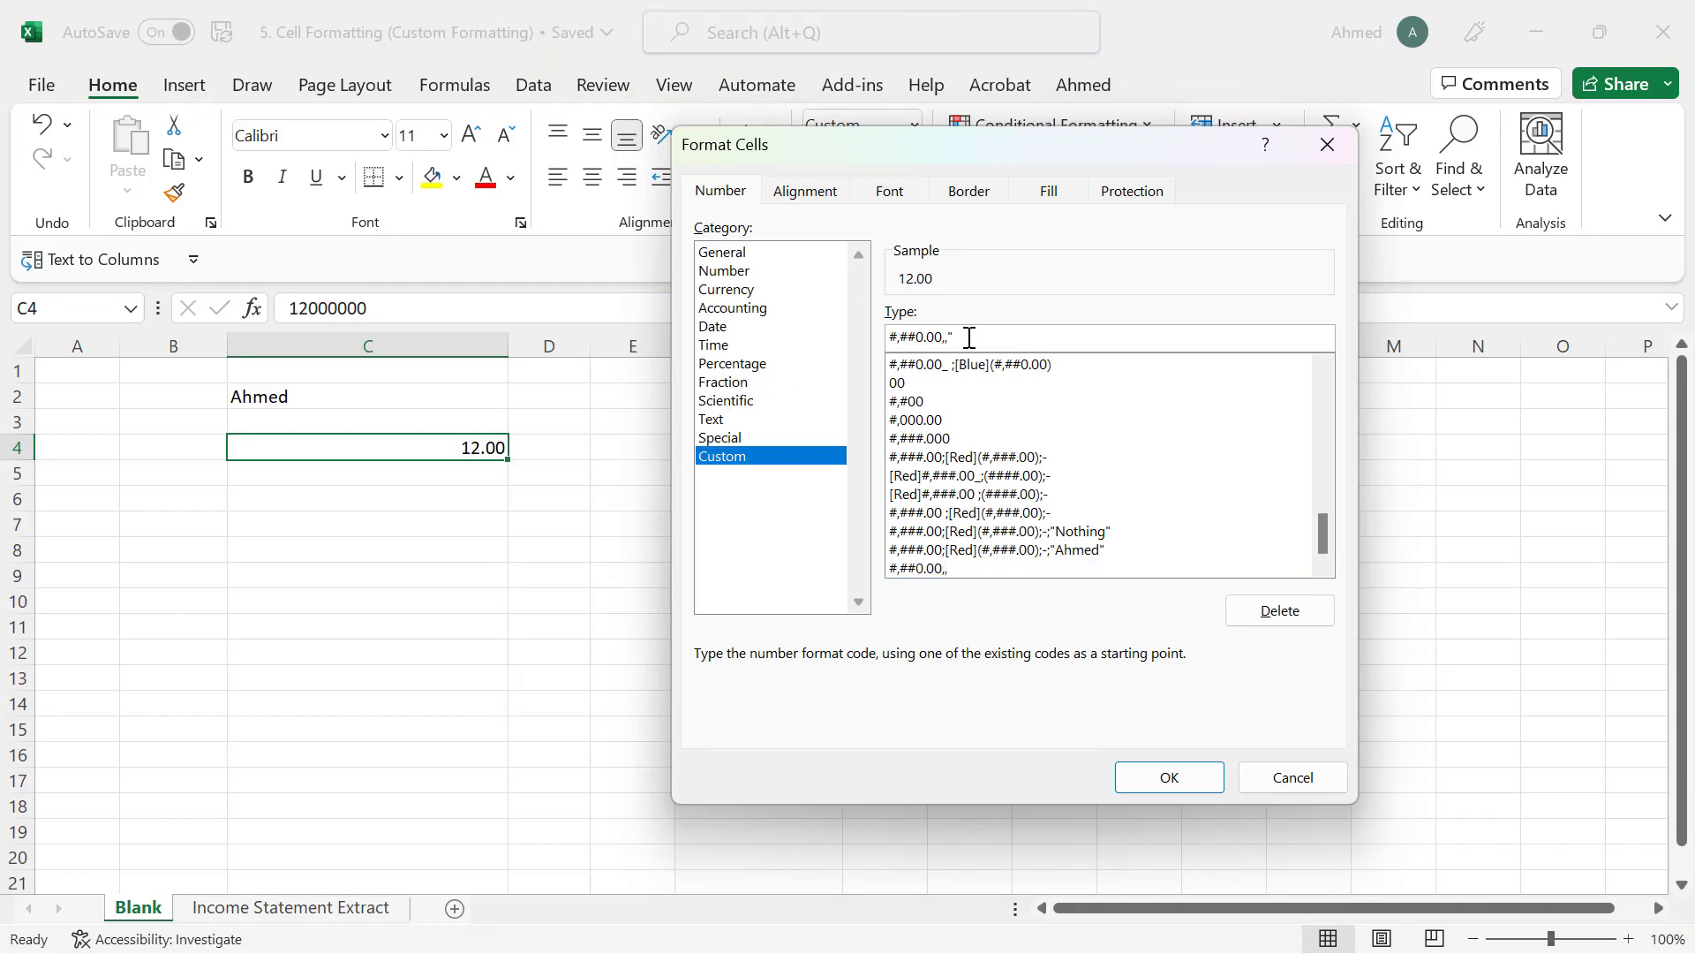
type("m\"")
left_click(1175, 781)
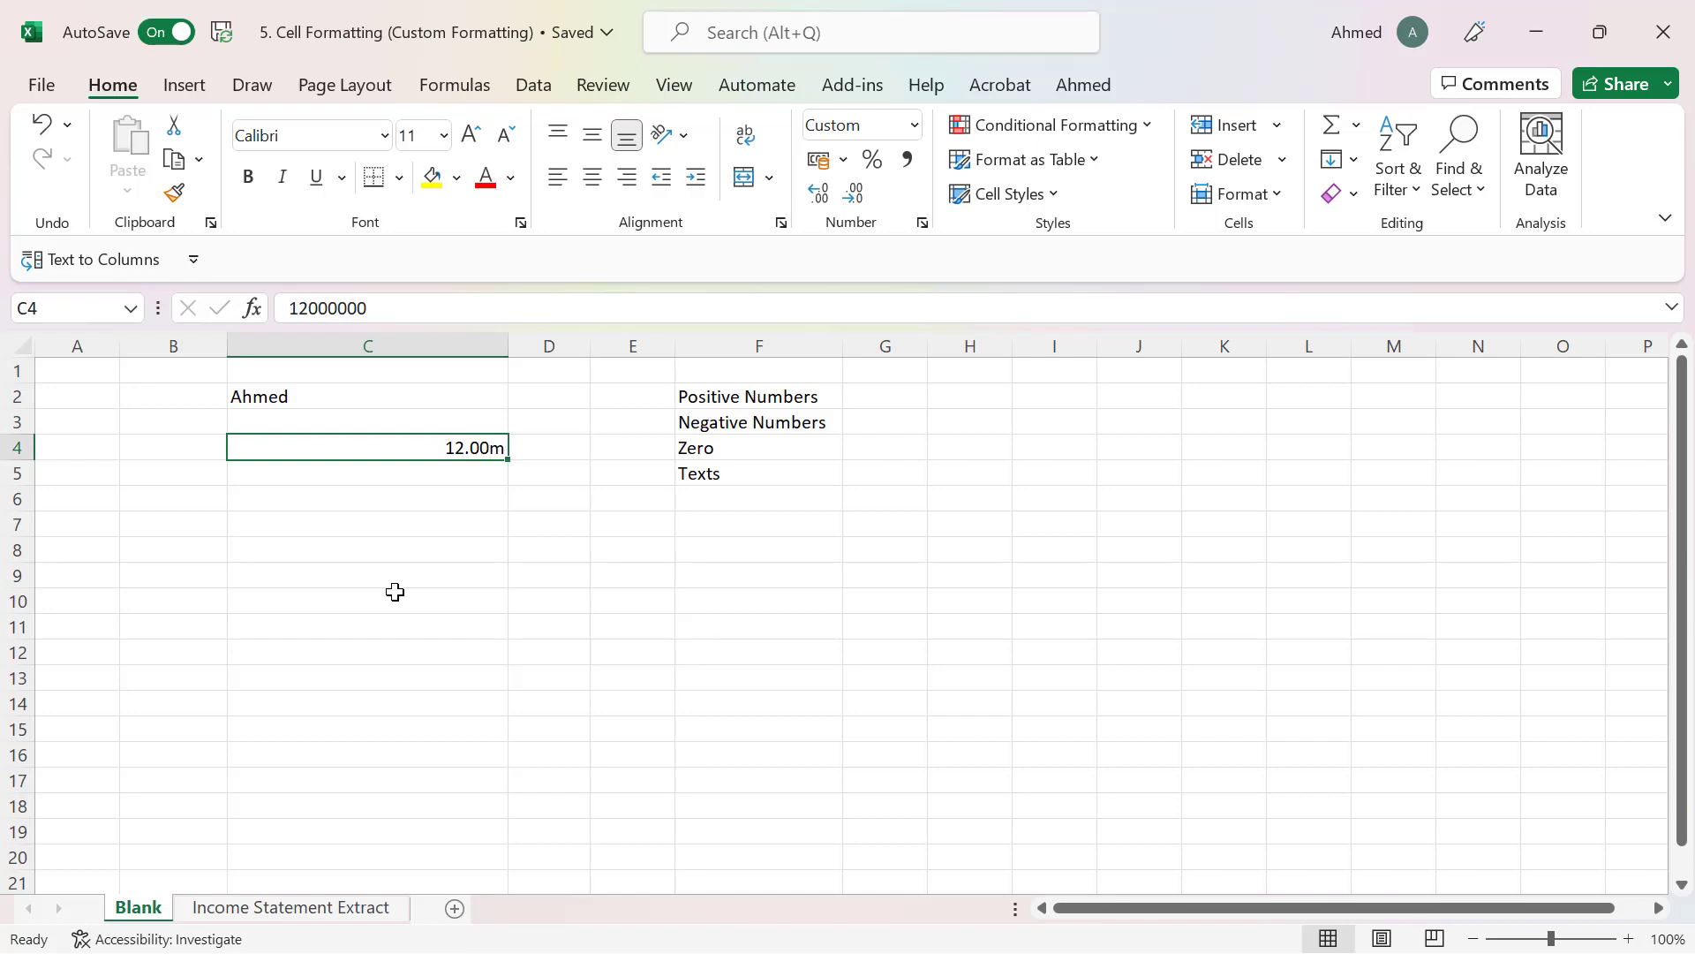
Replace C4's custom format with ;; to hide its number, and check the stored value without editing it.
key("ctrl+1")
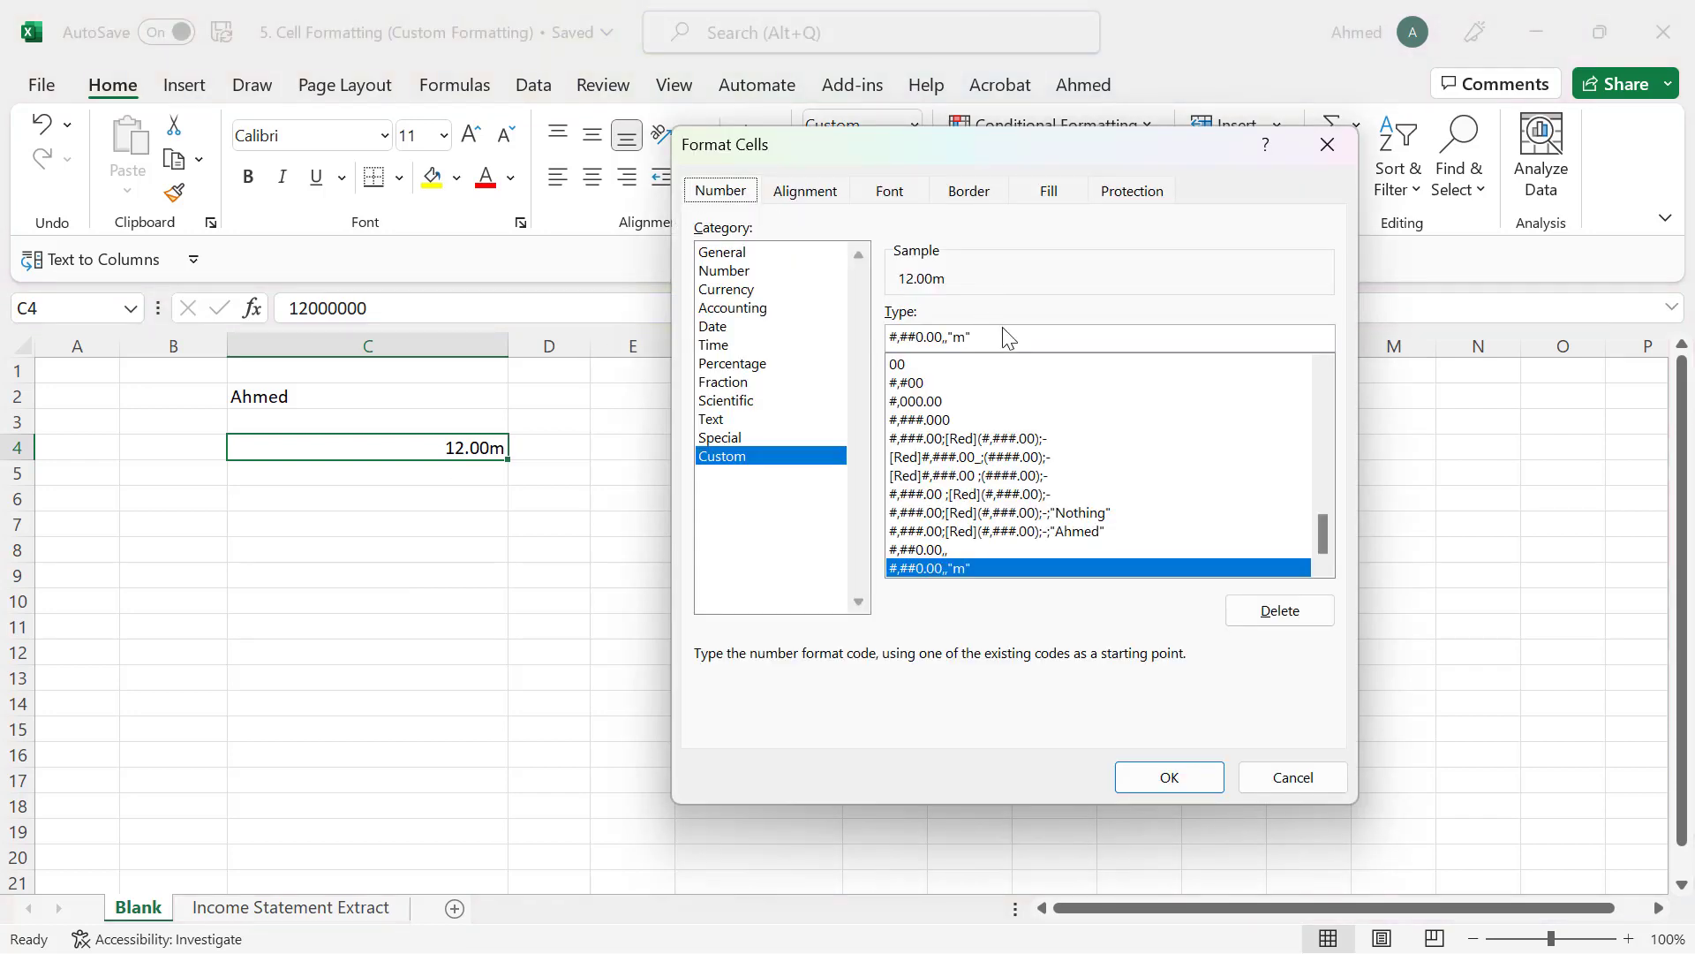
left_click_drag(1007, 331, 863, 336)
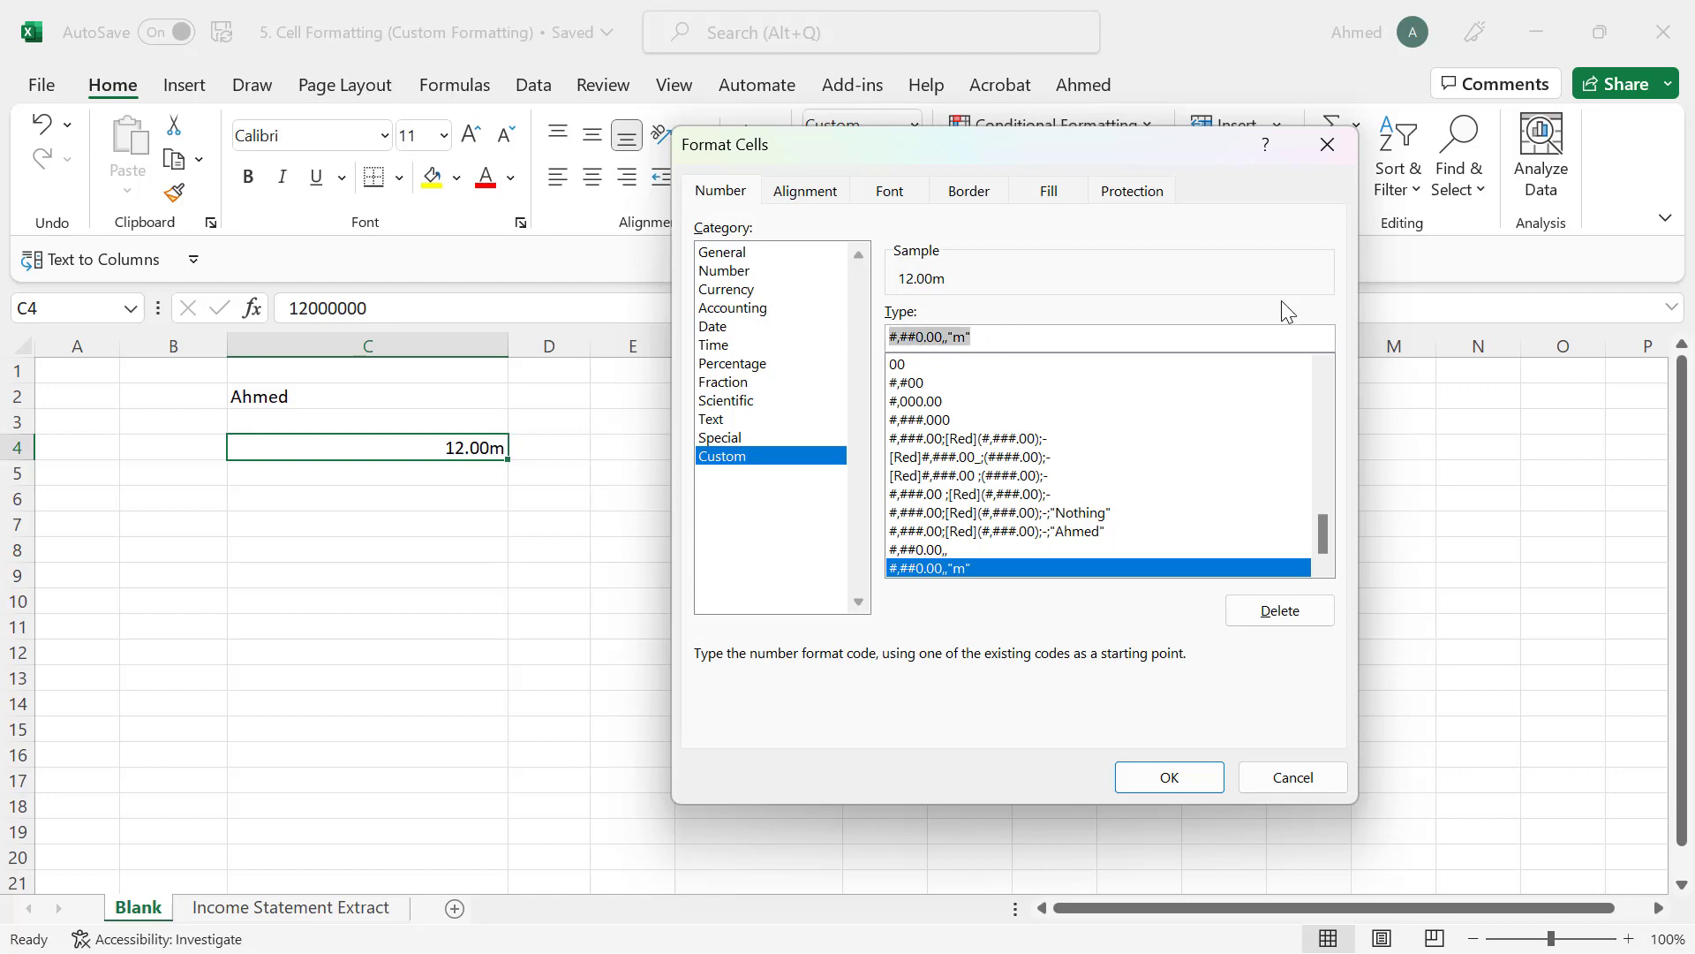
type(";;")
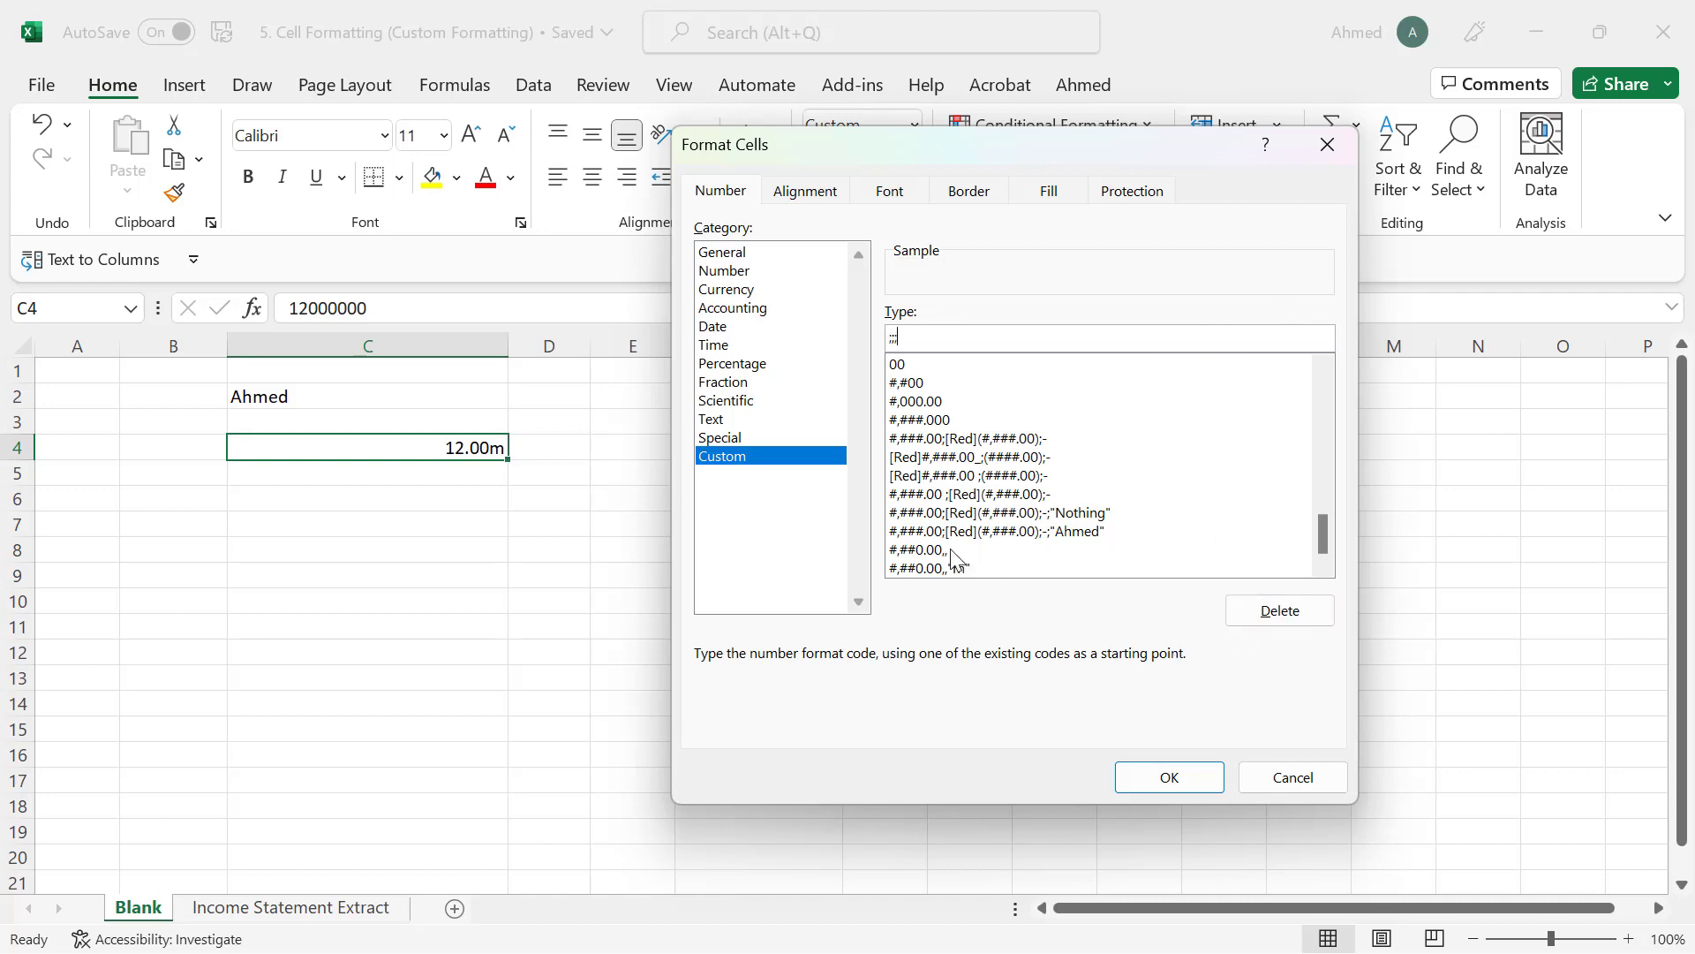
left_click(1166, 781)
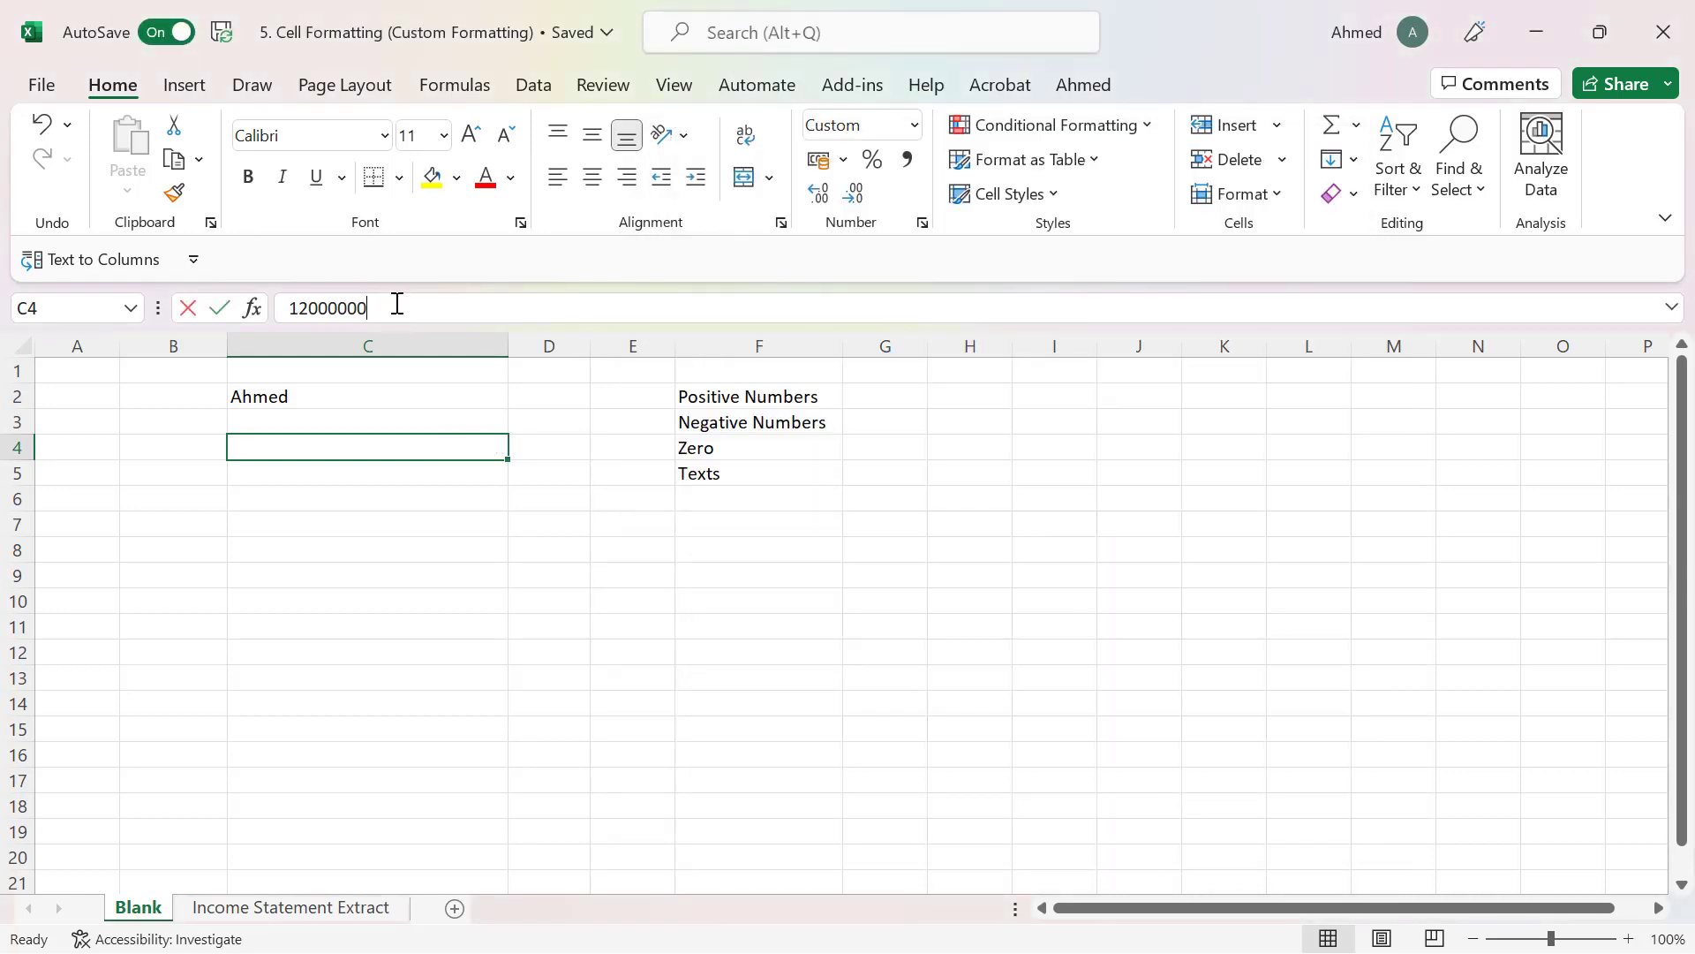
left_click_drag(394, 307, 232, 309)
left_click(229, 309)
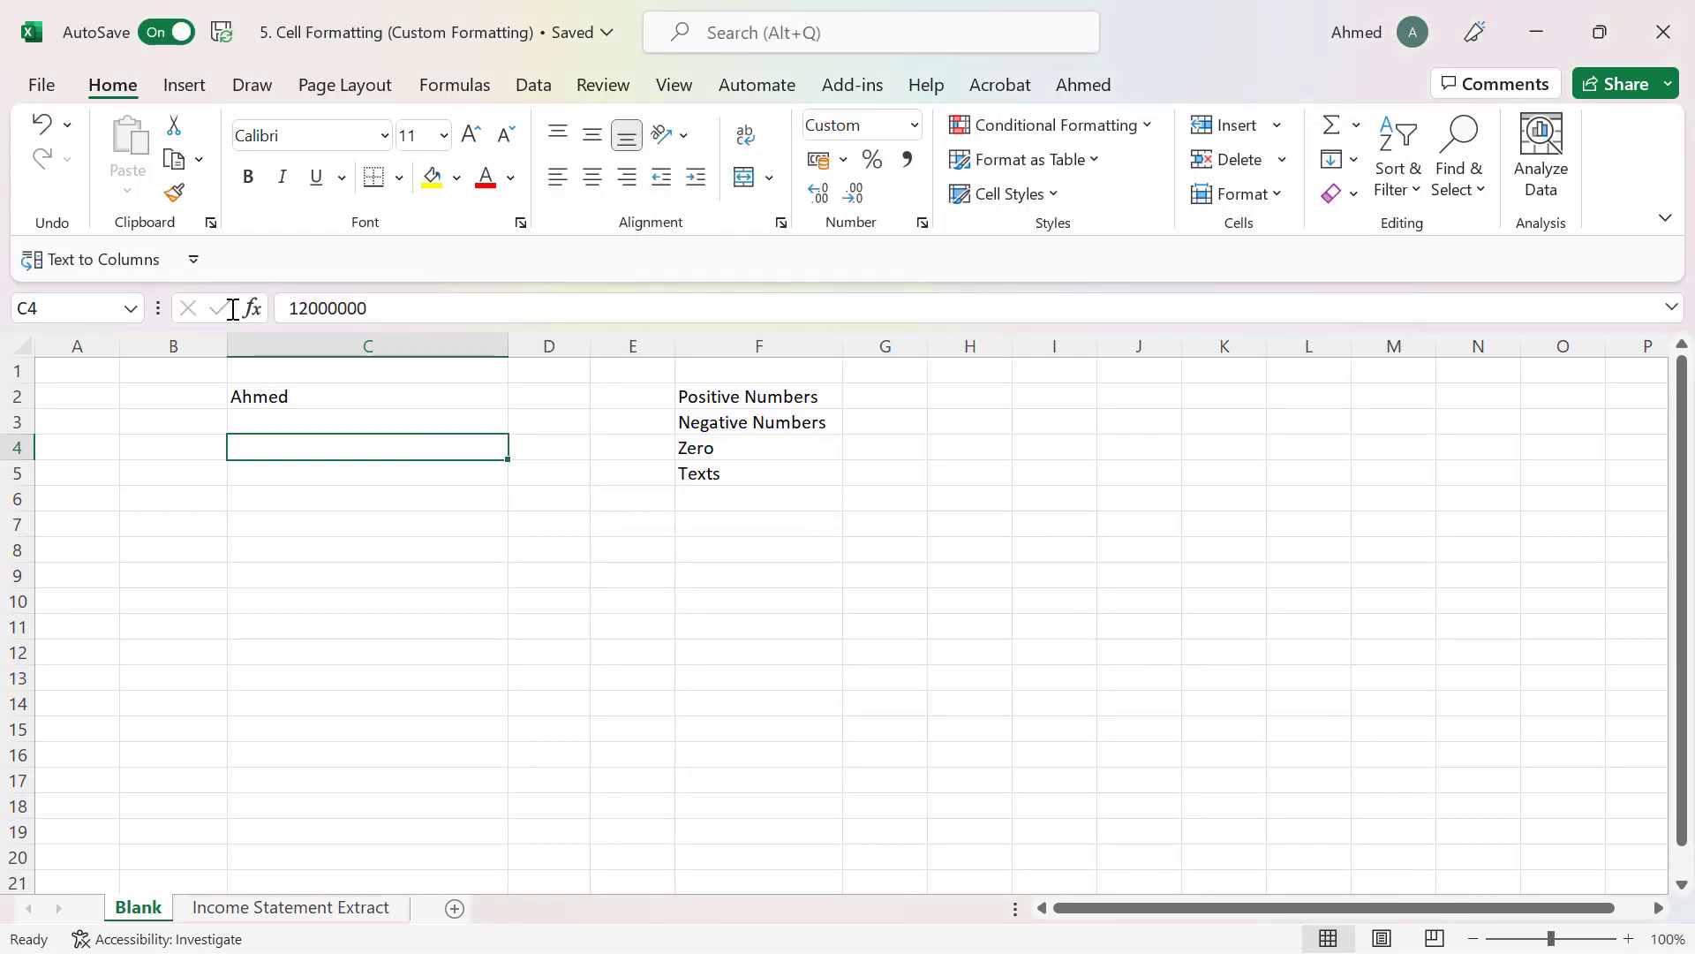